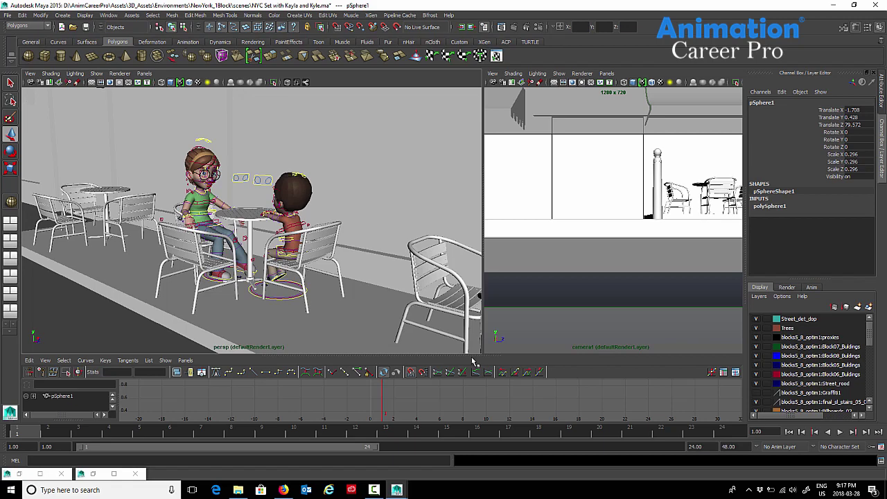
- Enlarge the Graph Editor and switch the camera viewport to a side view of the isolated sphere
{"action": "right_click_drag", "start_coordinate": [355, 237], "coordinate": [123, 261], "text": "alt"}
{"action": "middle_click_drag", "start_coordinate": [239, 253], "coordinate": [374, 211], "text": "alt"}
{"action": "right_click_drag", "start_coordinate": [322, 229], "coordinate": [203, 250], "text": "alt"}
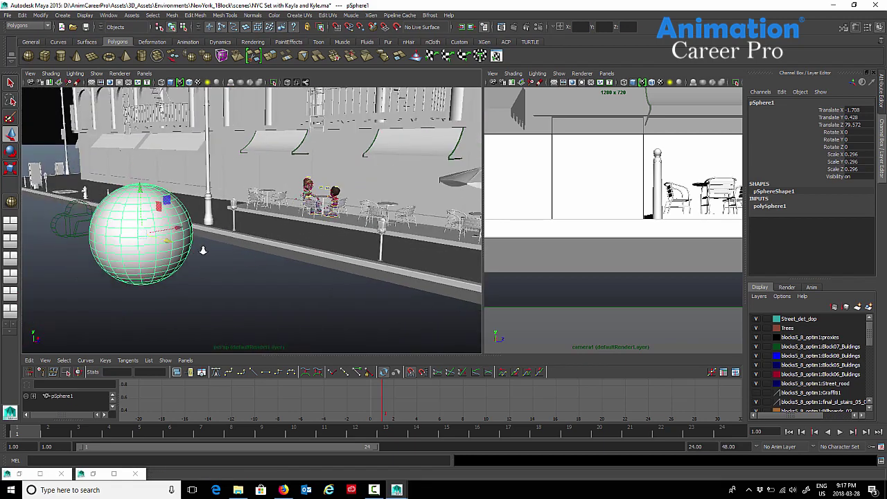
{"action": "left_click_drag", "start_coordinate": [203, 250], "coordinate": [119, 247], "text": "alt"}
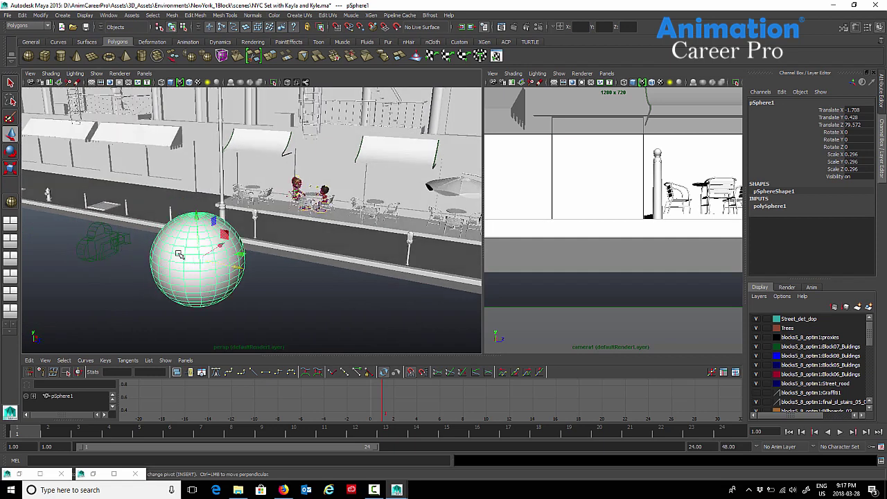
{"action": "left_click_drag", "start_coordinate": [333, 353], "coordinate": [333, 282]}
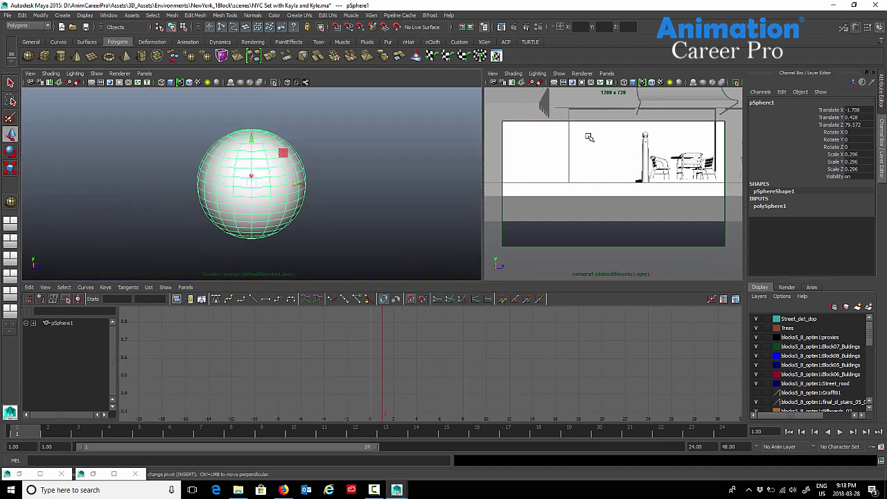
{"action": "key", "text": "space"}
{"action": "left_click_drag", "start_coordinate": [590, 136], "coordinate": [616, 141]}
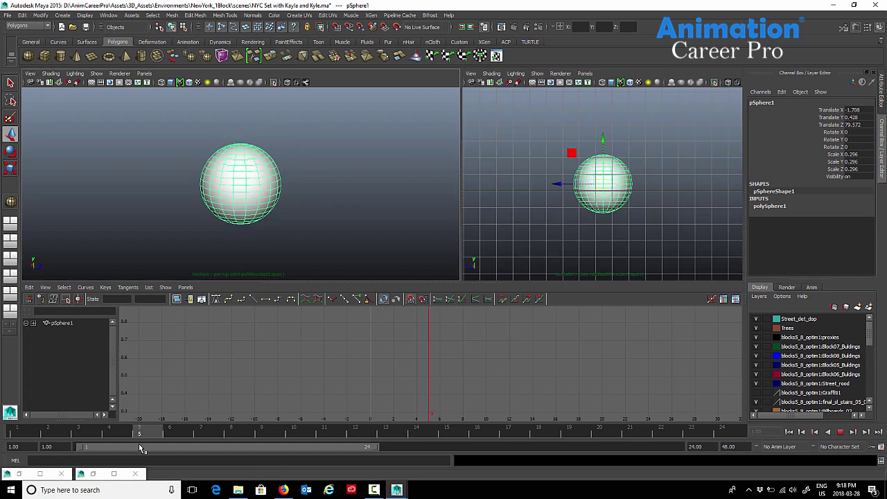
- Key the sphere at frame 1 and place it at Translate Y 0.233 and Translate Z 85.21 in the side view
{"action": "left_click_drag", "start_coordinate": [141, 449], "coordinate": [2, 457]}
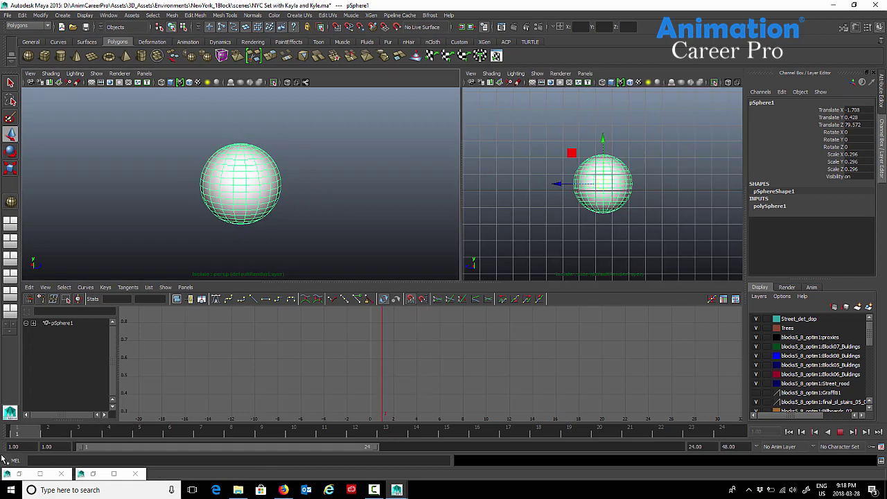
{"action": "key", "text": "alt+v"}
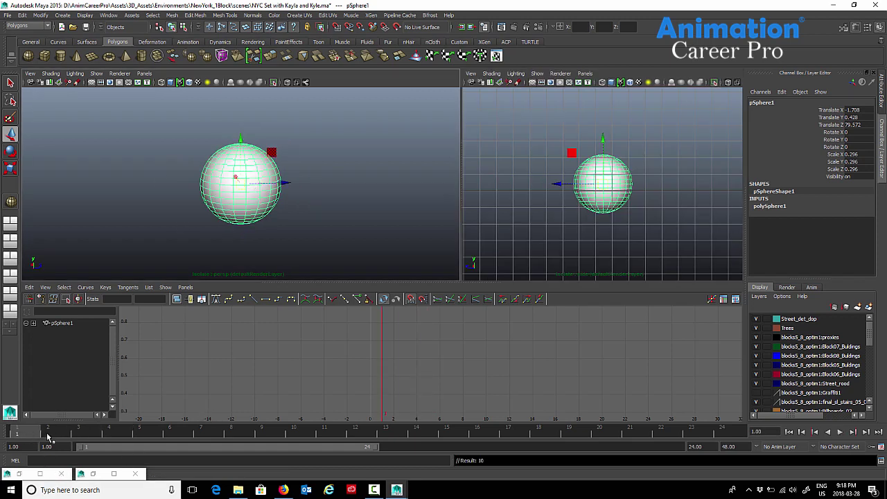
{"action": "key", "text": "s"}
{"action": "left_click_drag", "start_coordinate": [287, 185], "coordinate": [308, 187], "text": "alt"}
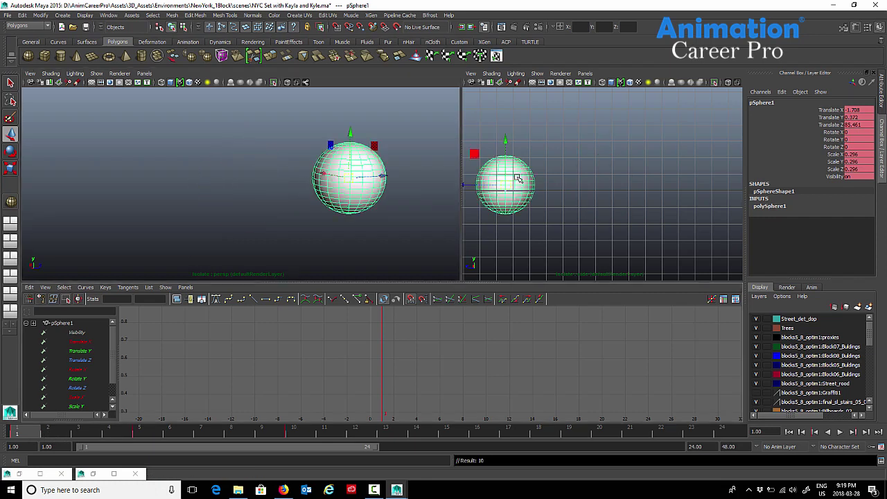
{"action": "left_click", "coordinate": [515, 188]}
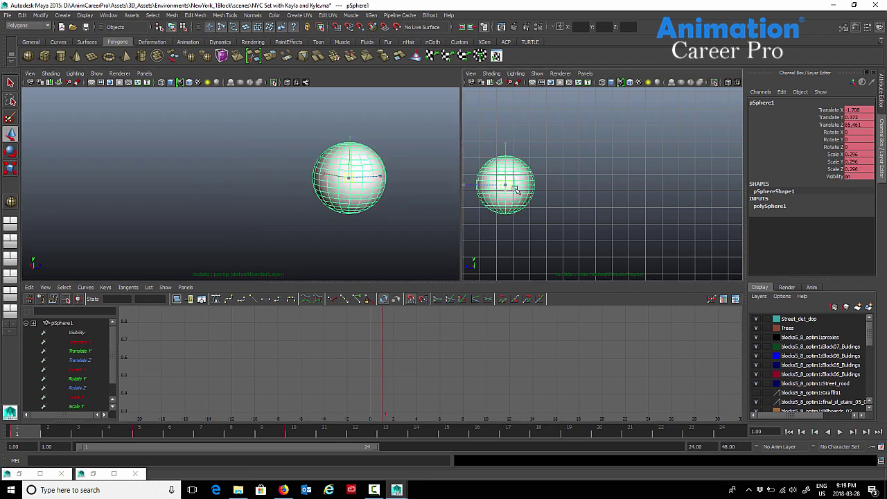
{"action": "left_click_drag", "start_coordinate": [515, 189], "coordinate": [519, 191]}
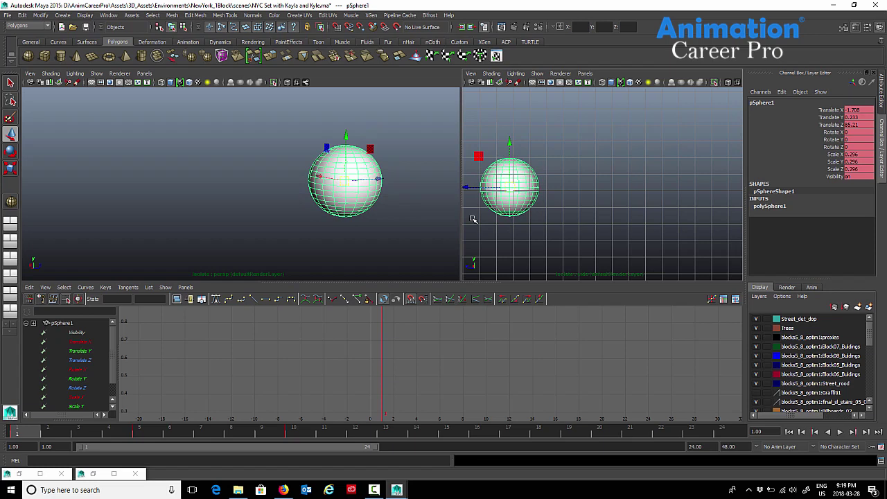
- At frame 10, move the sphere to Translate Y -0.325 and Translate Z 73.405 and set a key
{"action": "left_click", "coordinate": [141, 432]}
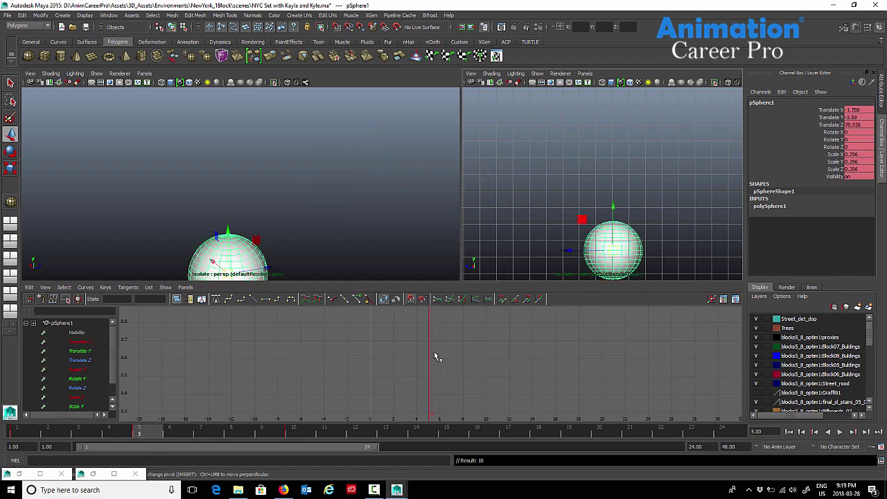
{"action": "left_click", "coordinate": [295, 432]}
{"action": "middle_click_drag", "start_coordinate": [674, 219], "coordinate": [706, 194]}
{"action": "key", "text": "s"}
- At frame 15, raise the sphere to Translate Y 4.279 and Translate Z 79.265 and set a key
{"action": "left_click", "coordinate": [447, 432]}
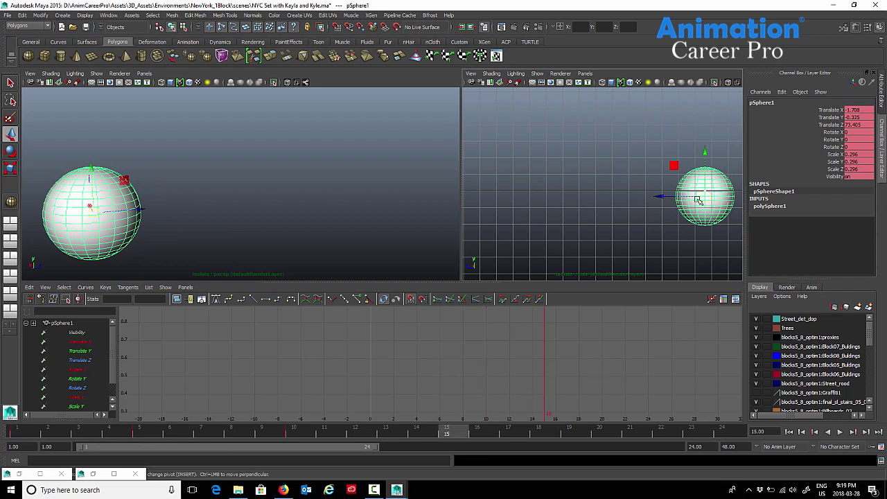
{"action": "middle_click_drag", "start_coordinate": [697, 200], "coordinate": [600, 123]}
{"action": "key", "text": "s"}
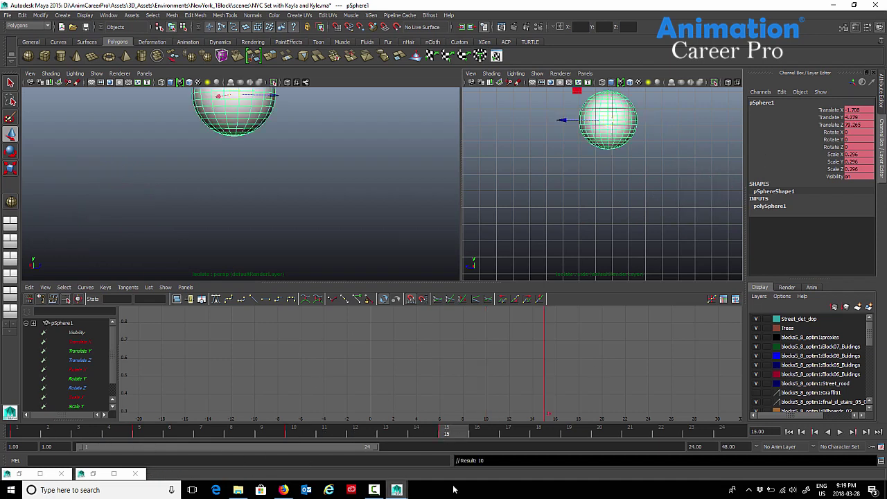
- Copy the sphere's key at frame 1 and paste it at frame 20
{"action": "left_click", "coordinate": [17, 433]}
{"action": "right_click", "coordinate": [17, 434]}
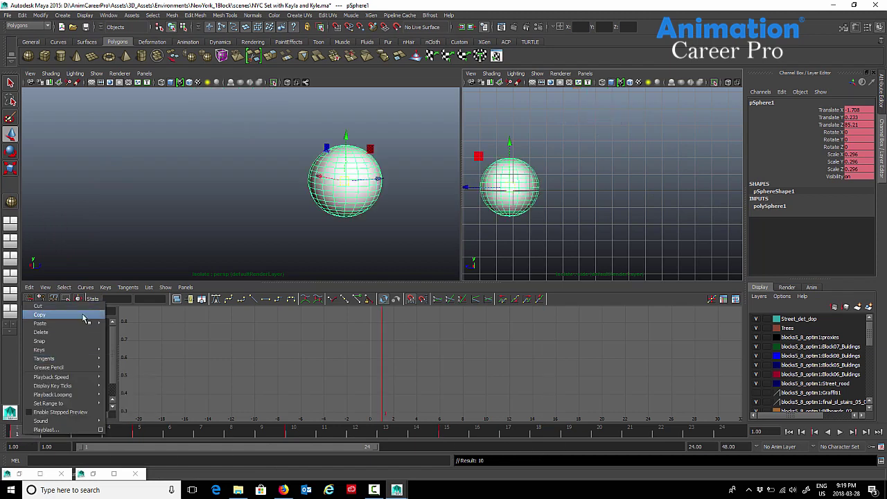
{"action": "left_click", "coordinate": [83, 317]}
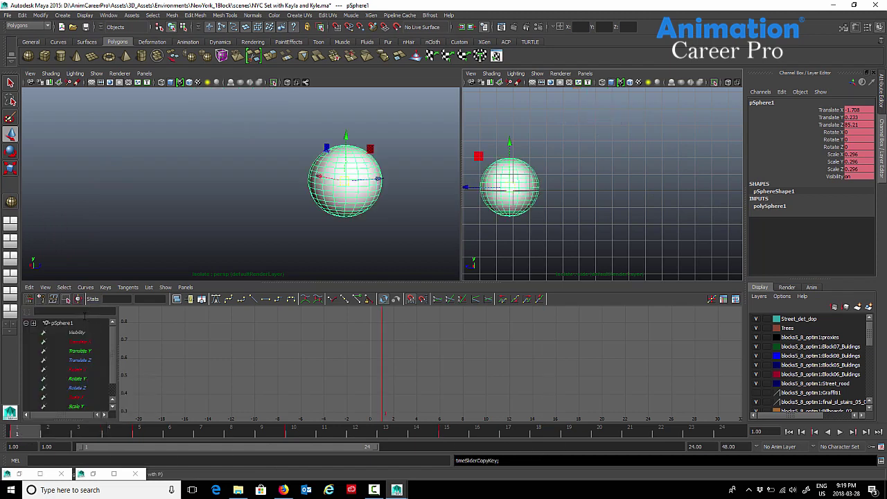
{"action": "left_click", "coordinate": [597, 434]}
{"action": "right_click", "coordinate": [596, 434]}
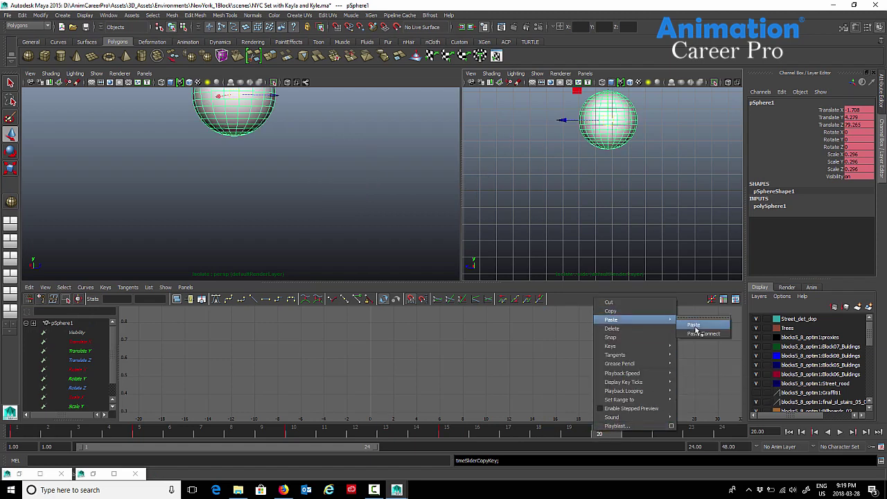
{"action": "left_click", "coordinate": [693, 325]}
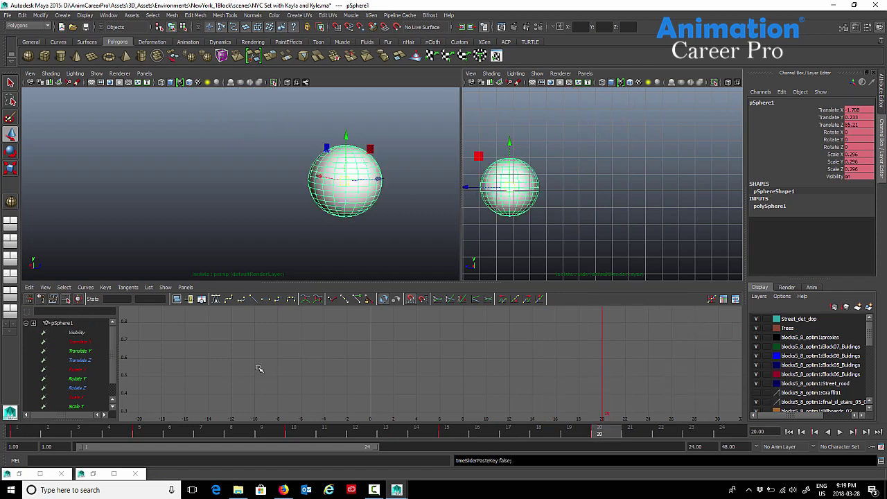
- Scrub through the sphere's circular motion and shift its keys at frames 5 through 20 one frame later
{"action": "left_click_drag", "start_coordinate": [26, 435], "coordinate": [603, 404]}
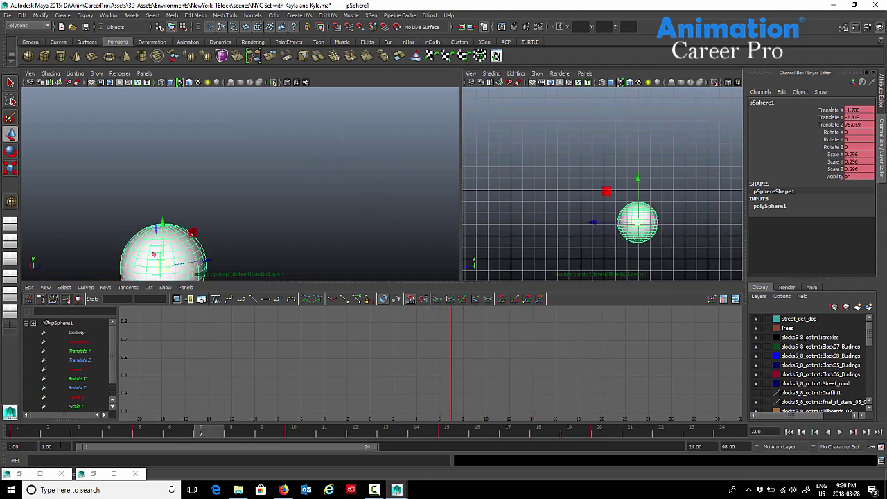
{"action": "left_click", "coordinate": [23, 434]}
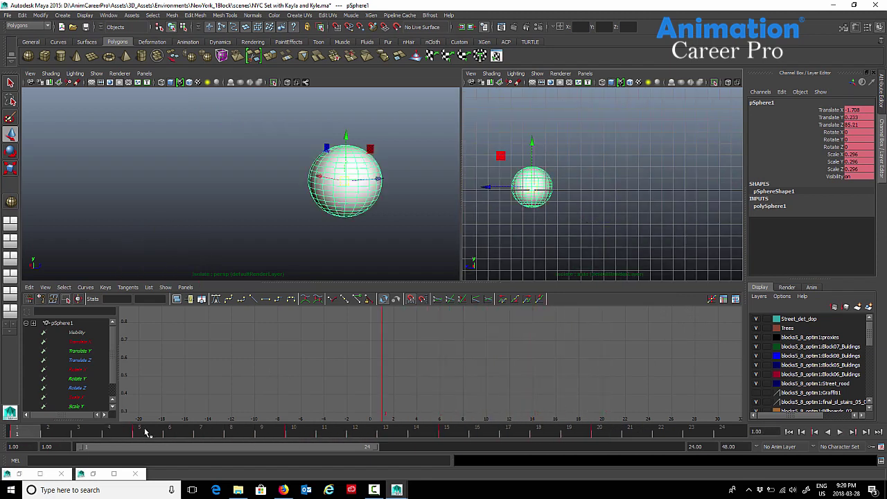
{"action": "left_click", "coordinate": [147, 431]}
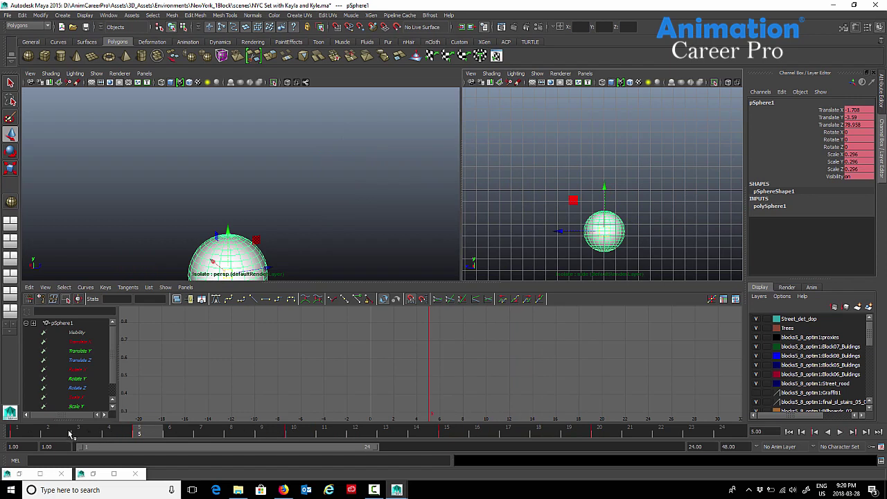
{"action": "left_click_drag", "start_coordinate": [10, 435], "coordinate": [89, 441]}
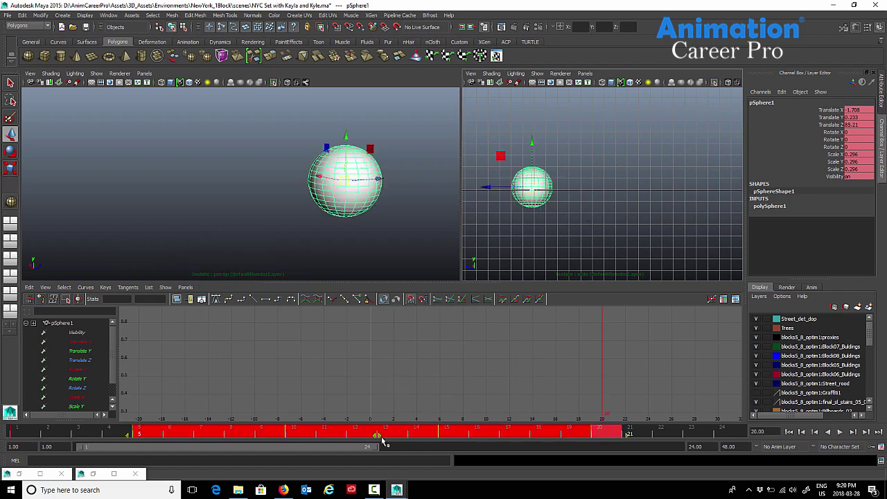
{"action": "left_click_drag", "start_coordinate": [379, 435], "coordinate": [409, 436]}
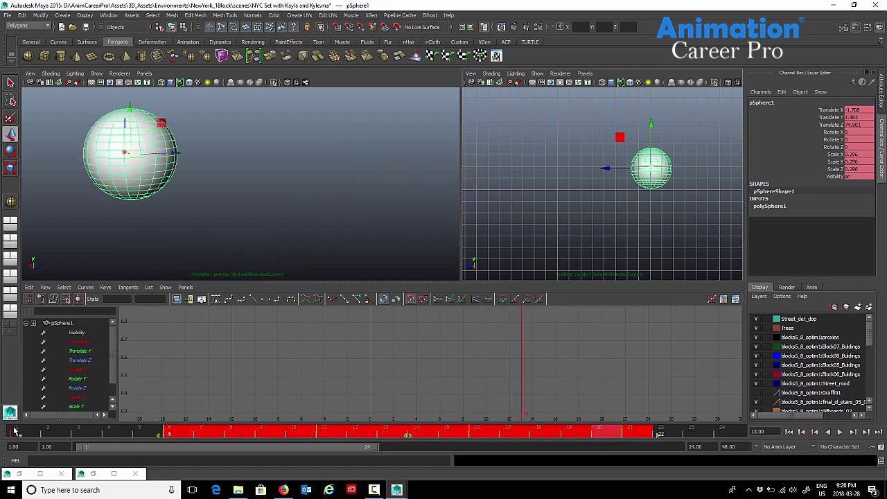
- Play back the sphere animation and scrub the timeline to check the circular motion's timing
{"action": "left_click", "coordinate": [21, 434]}
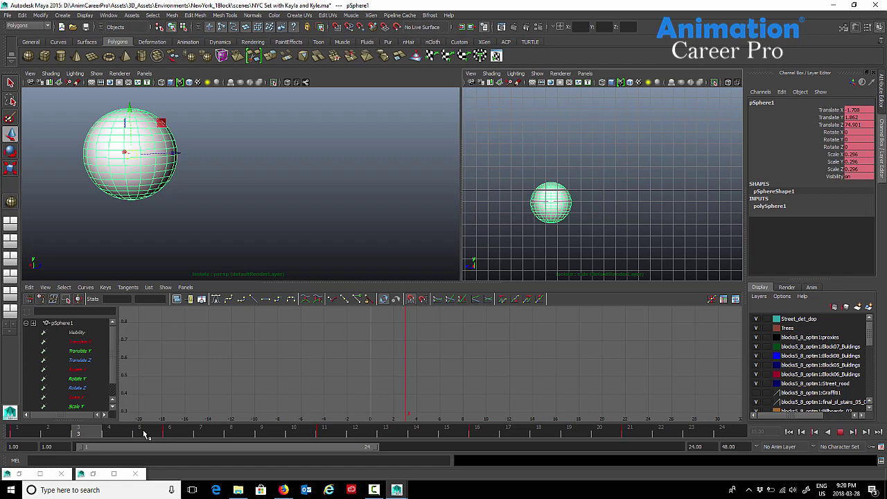
{"action": "left_click_drag", "start_coordinate": [146, 434], "coordinate": [618, 449]}
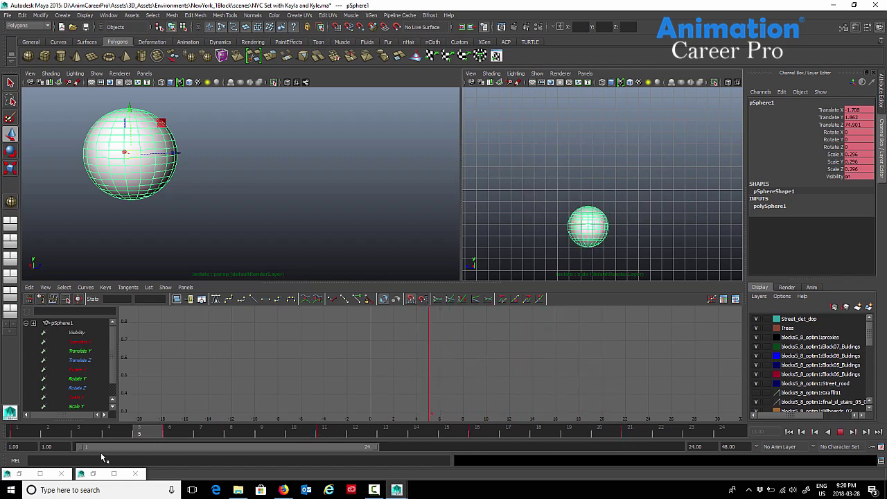
{"action": "left_click", "coordinate": [838, 432]}
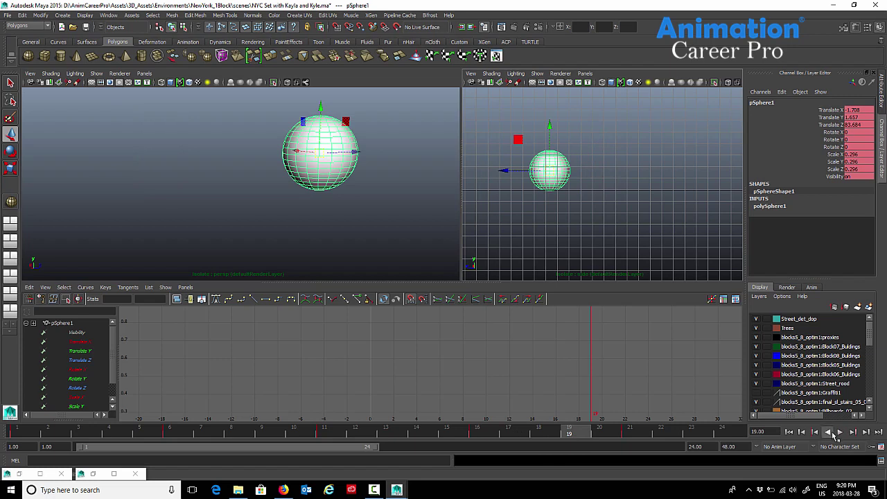
{"action": "left_click", "coordinate": [838, 431]}
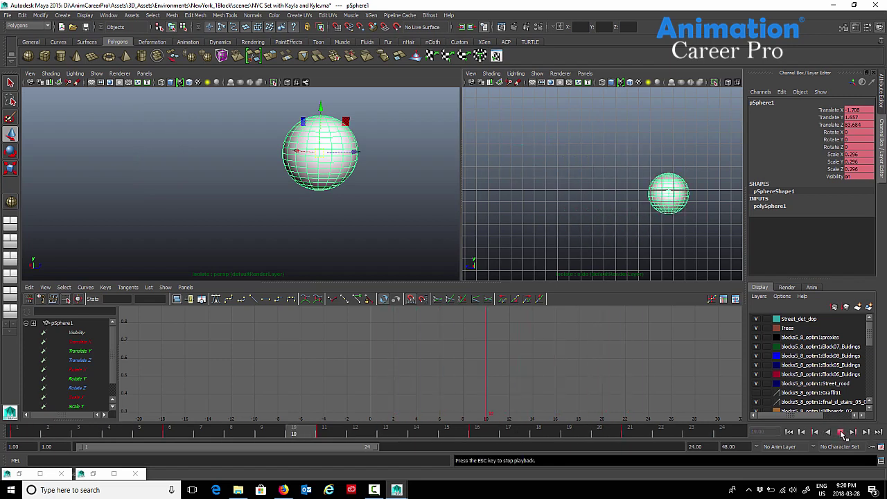
{"action": "left_click", "coordinate": [840, 432]}
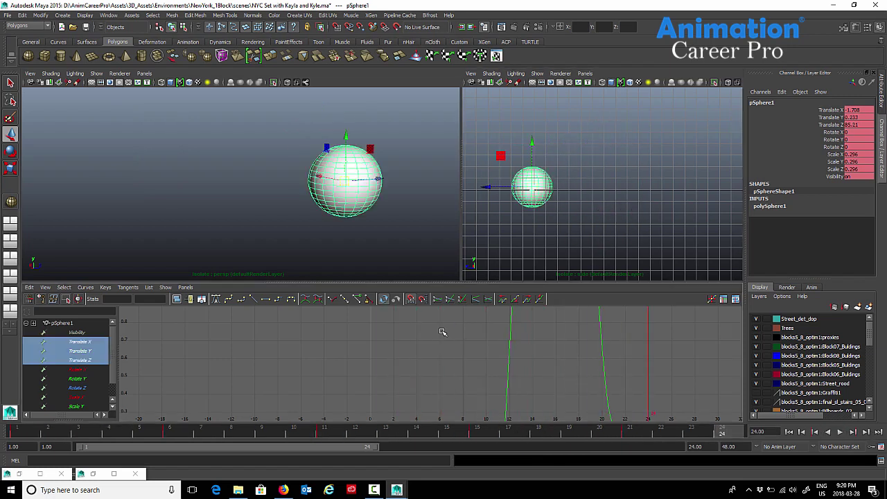
- Display the sphere's translate curves in the Graph Editor, examine the Translate Y curve closely, and play back the motion
{"action": "right_click_drag", "start_coordinate": [519, 351], "coordinate": [528, 431], "text": "alt+shift"}
{"action": "right_click_drag", "start_coordinate": [538, 392], "coordinate": [518, 390], "text": "alt+shift"}
{"action": "key", "text": "a"}
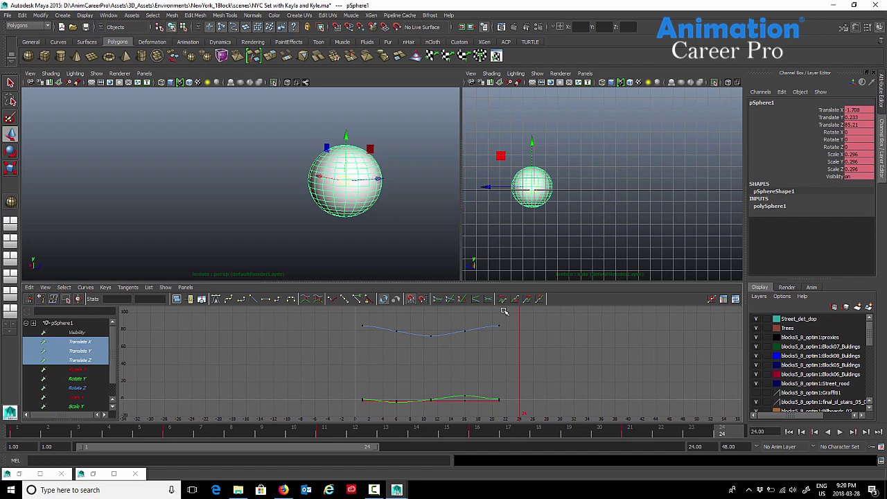
{"action": "right_click_drag", "start_coordinate": [499, 345], "coordinate": [496, 384], "text": "alt+shift"}
{"action": "middle_click_drag", "start_coordinate": [496, 378], "coordinate": [489, 277], "text": "alt"}
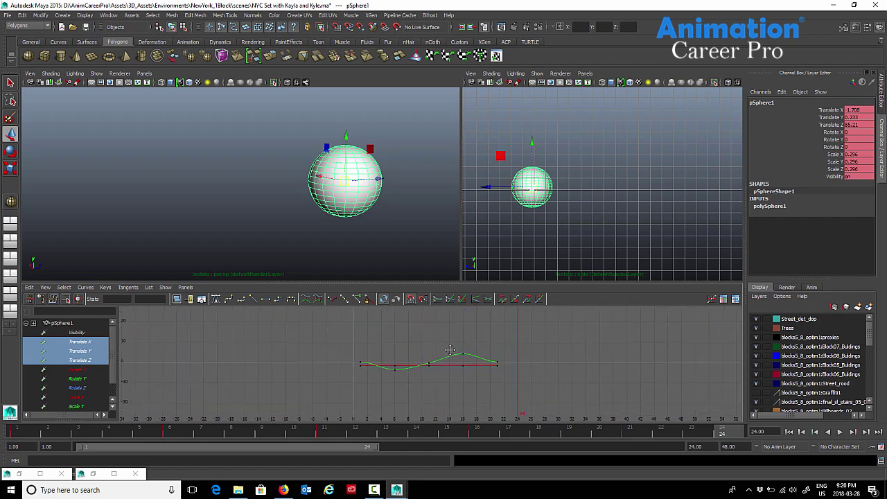
{"action": "right_click_drag", "start_coordinate": [451, 352], "coordinate": [469, 353], "text": "alt+shift"}
{"action": "middle_click_drag", "start_coordinate": [468, 352], "coordinate": [469, 344], "text": "alt+shift"}
{"action": "right_click_drag", "start_coordinate": [468, 345], "coordinate": [468, 352], "text": "alt+shift"}
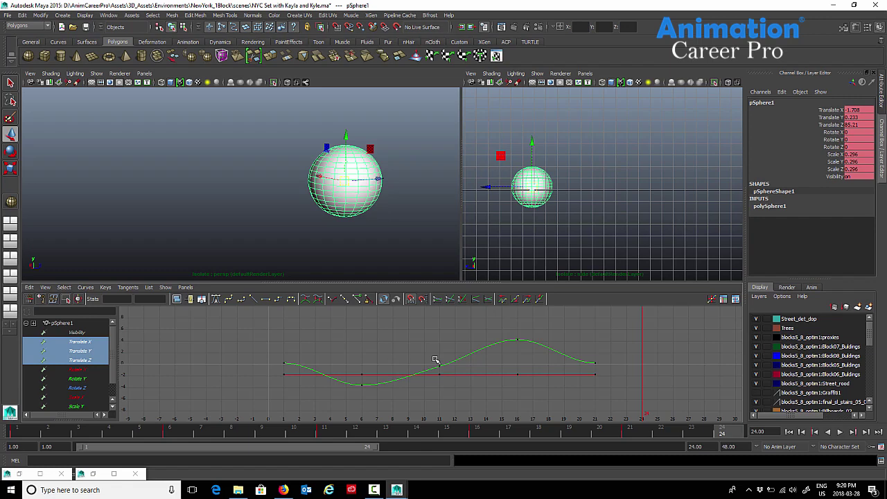
{"action": "right_click_drag", "start_coordinate": [433, 363], "coordinate": [386, 392], "text": "alt"}
{"action": "key", "text": "alt+v"}
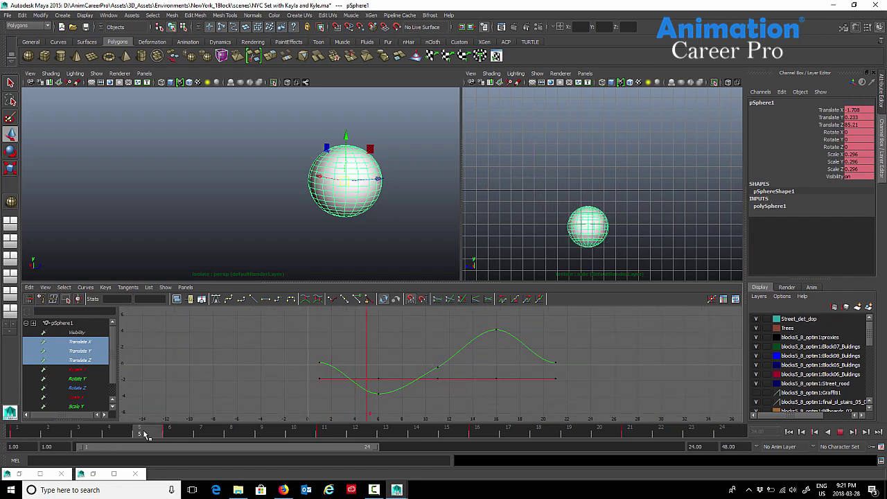
{"action": "key", "text": "alt+v"}
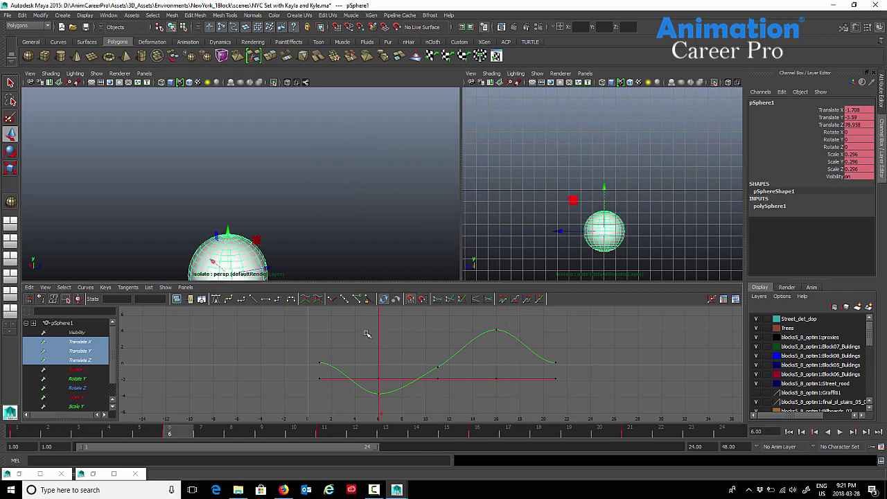
- Apply spline tangents to all keys on the sphere's translate curves and play back the motion
{"action": "left_click_drag", "start_coordinate": [321, 317], "coordinate": [582, 417]}
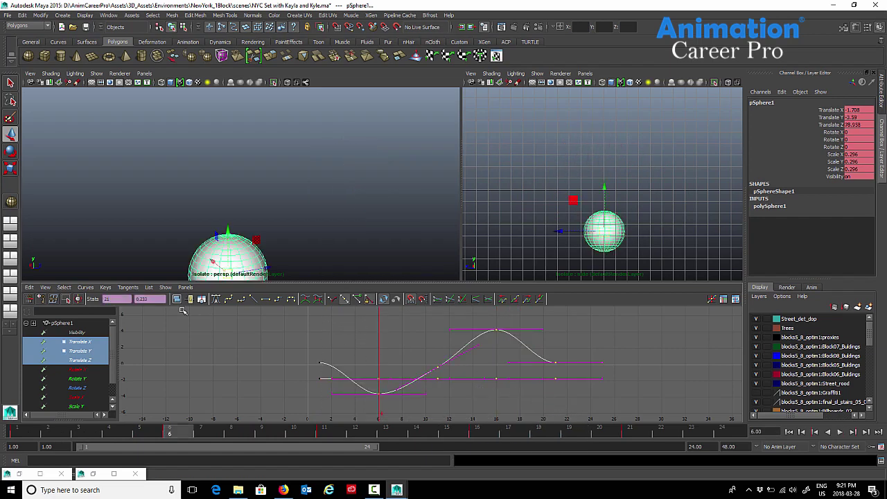
{"action": "key", "text": "f"}
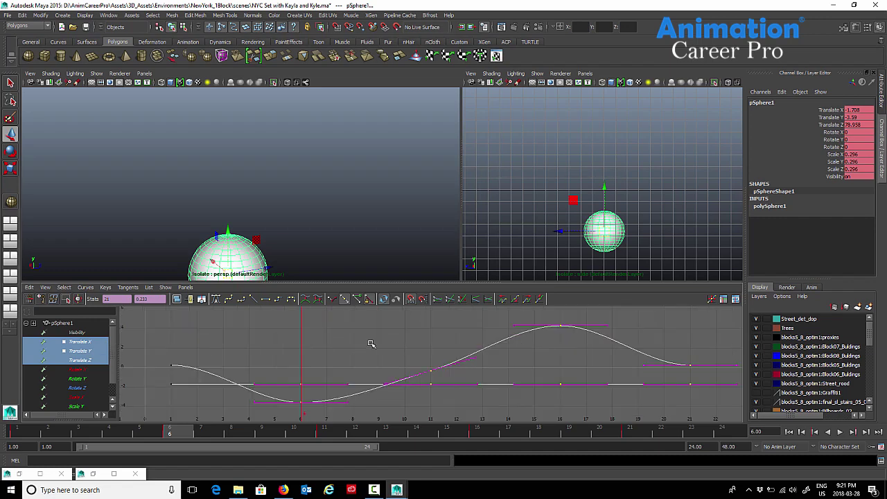
{"action": "right_click_drag", "start_coordinate": [413, 355], "coordinate": [374, 367], "text": "alt"}
{"action": "left_click_drag", "start_coordinate": [321, 338], "coordinate": [553, 414]}
{"action": "key", "text": "f"}
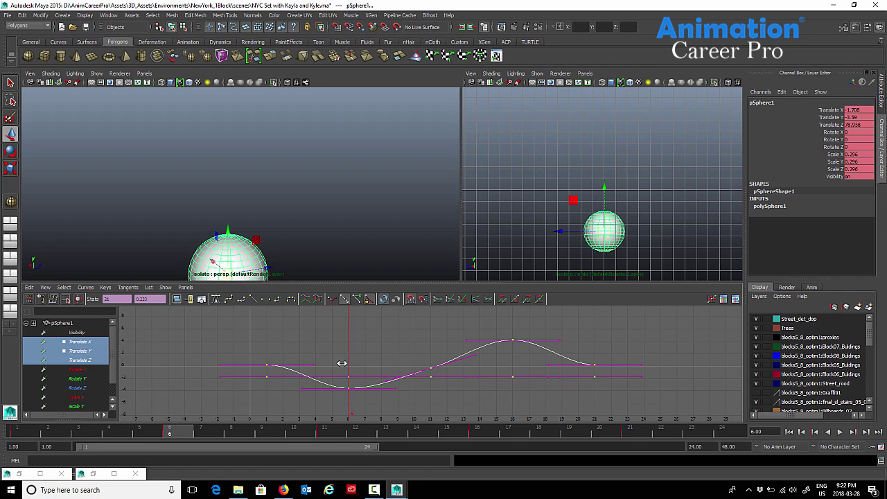
{"action": "right_click_drag", "start_coordinate": [342, 363], "coordinate": [335, 365], "text": "alt+shift"}
{"action": "left_click_drag", "start_coordinate": [307, 320], "coordinate": [587, 457]}
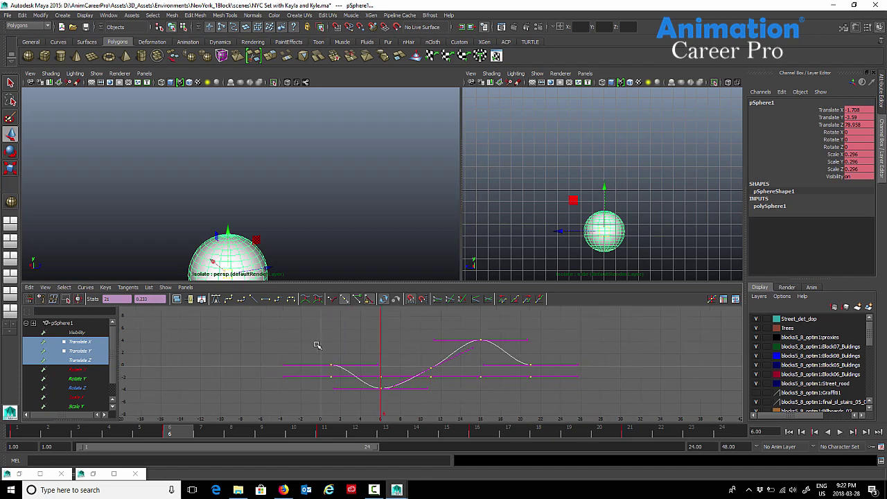
{"action": "left_click", "coordinate": [231, 299]}
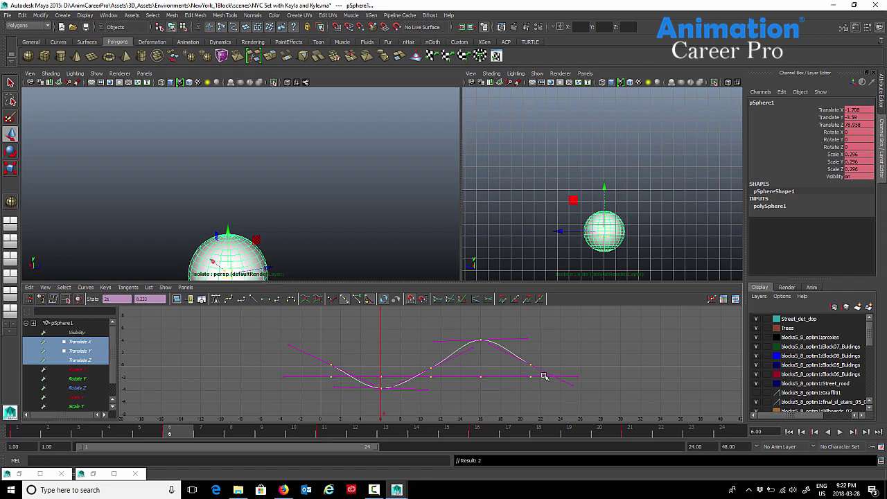
{"action": "left_click", "coordinate": [841, 432]}
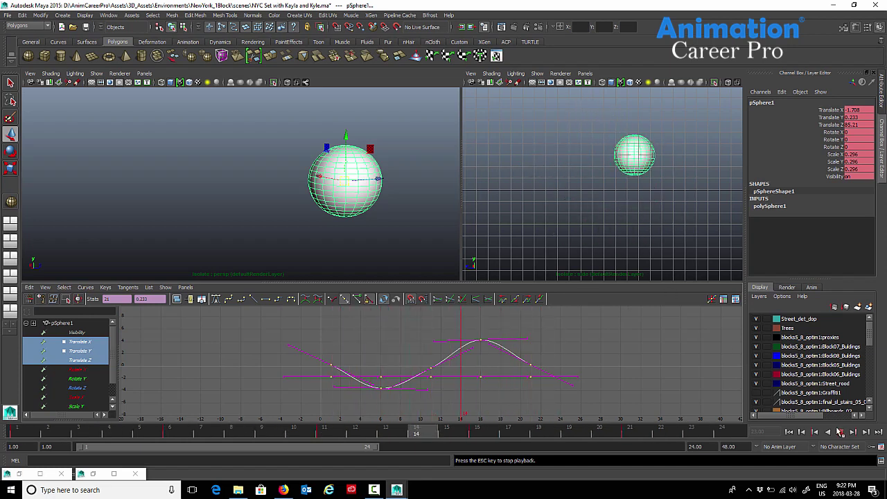
{"action": "left_click", "coordinate": [843, 432]}
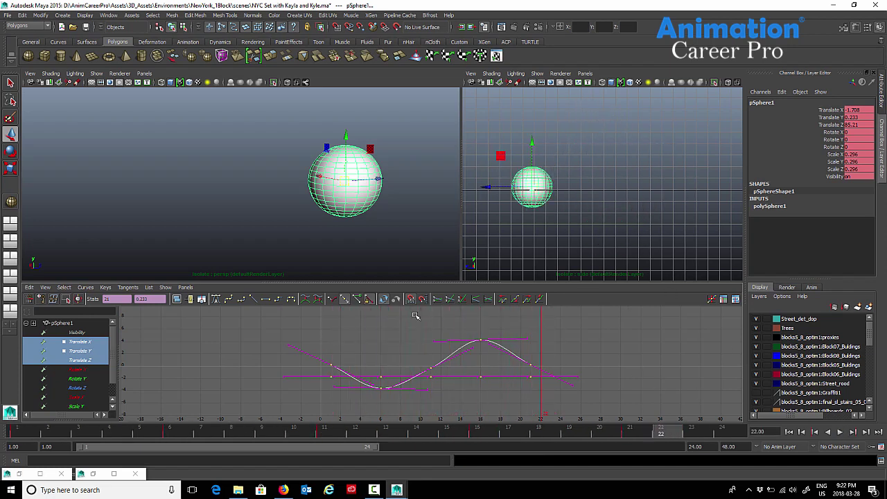
- Apply linear tangents to all the translate keys, then scrub and play back the sphere's motion
{"action": "left_click", "coordinate": [254, 300]}
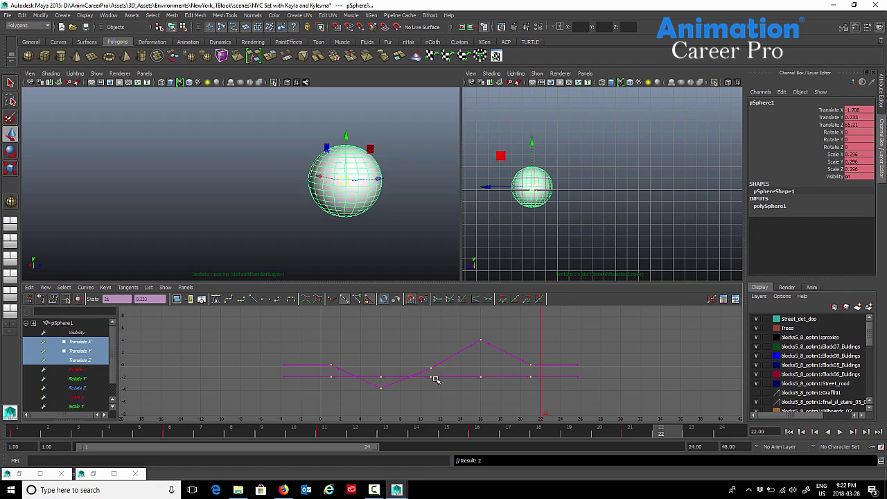
{"action": "left_click", "coordinate": [454, 387]}
{"action": "middle_click_drag", "start_coordinate": [464, 385], "coordinate": [461, 375], "text": "alt"}
{"action": "right_click_drag", "start_coordinate": [461, 362], "coordinate": [467, 392], "text": "alt+shift"}
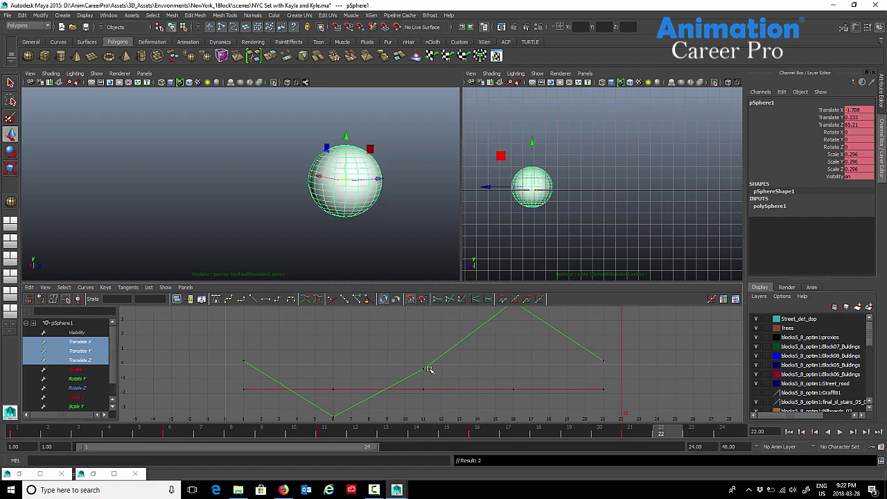
{"action": "key", "text": "a"}
{"action": "left_click", "coordinate": [171, 430]}
{"action": "left_click_drag", "start_coordinate": [171, 430], "coordinate": [577, 408]}
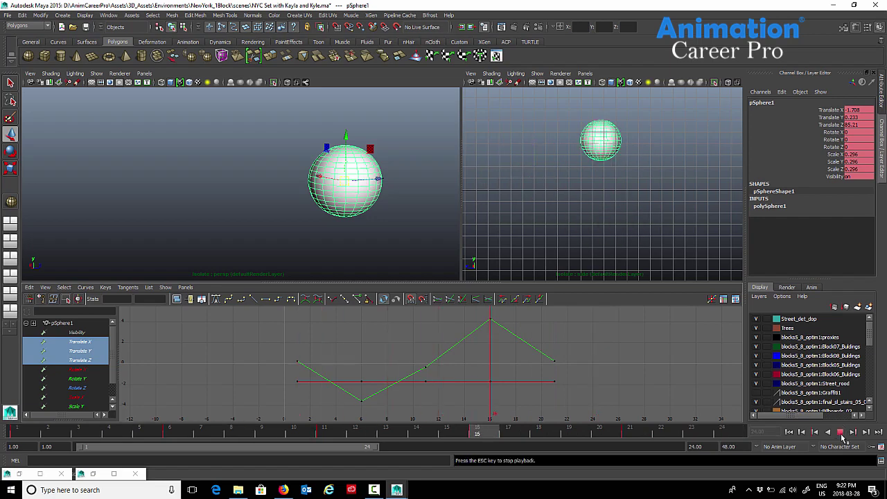
{"action": "left_click", "coordinate": [840, 431]}
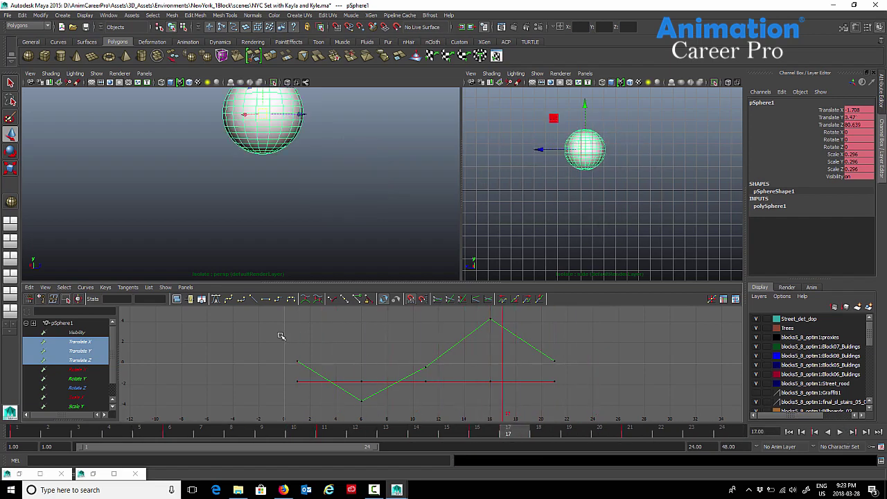
- Select all keys on the translate curves, apply flat tangents and play back the motion
{"action": "left_click_drag", "start_coordinate": [267, 313], "coordinate": [643, 421]}
{"action": "middle_click_drag", "start_coordinate": [456, 352], "coordinate": [448, 347], "text": "alt"}
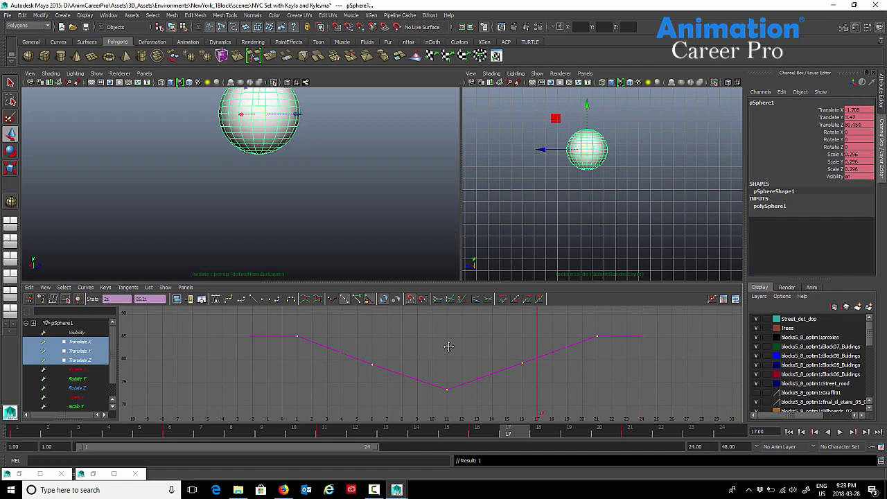
{"action": "left_click", "coordinate": [265, 299]}
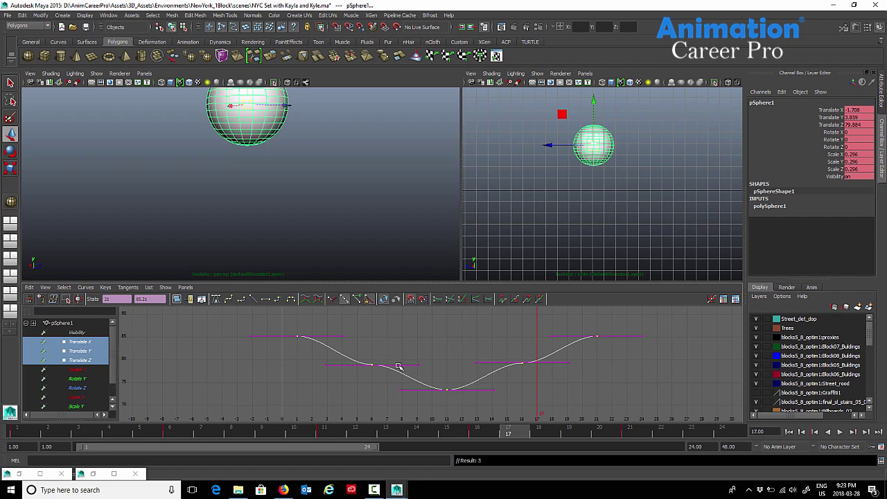
{"action": "key", "text": "f"}
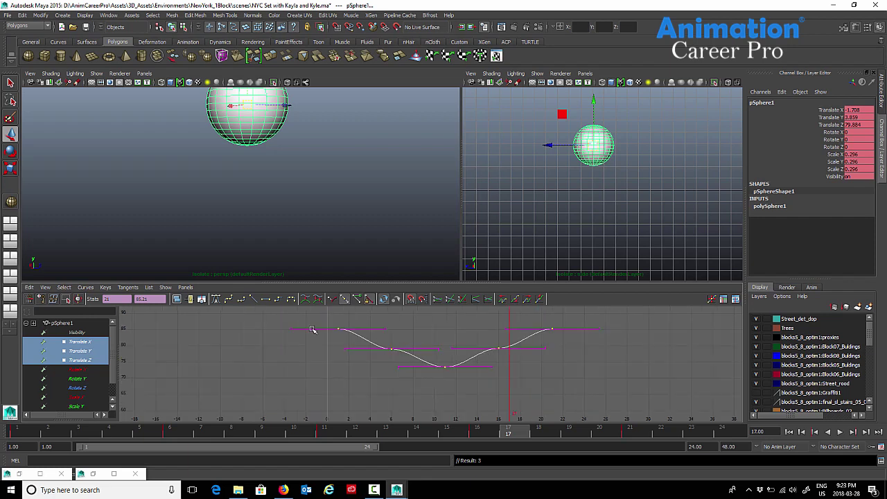
{"action": "left_click", "coordinate": [841, 432]}
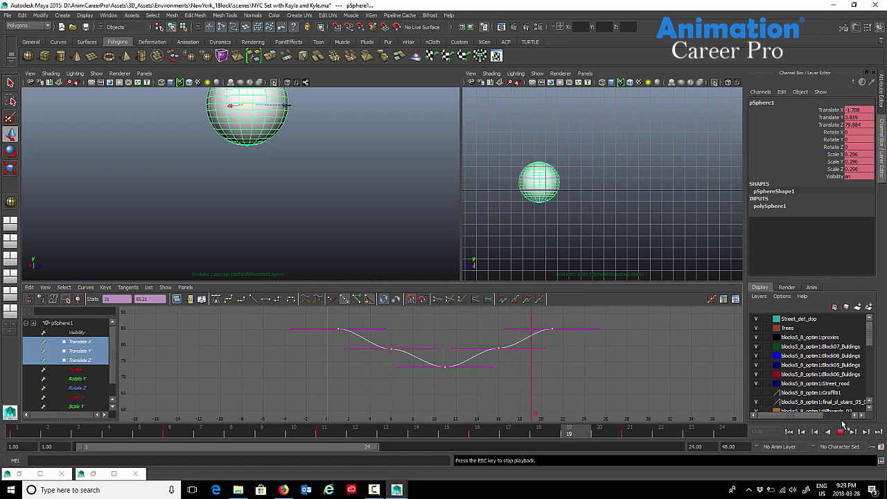
{"action": "left_click", "coordinate": [840, 431]}
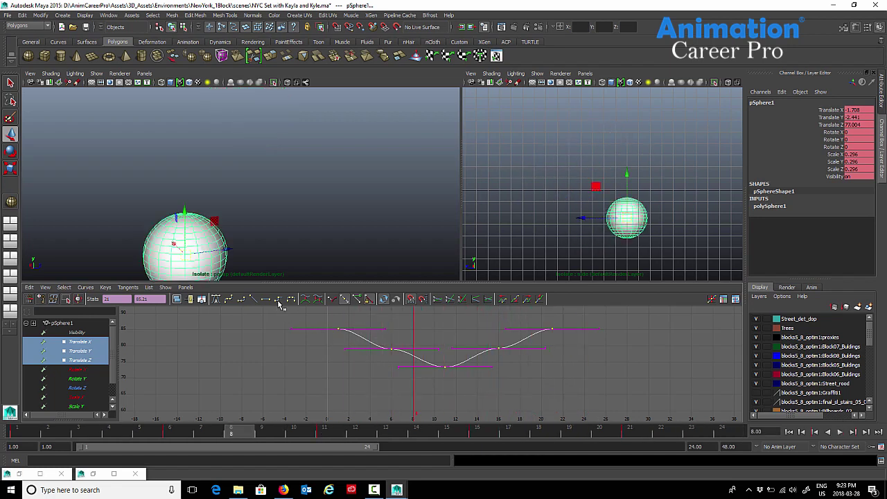
- Apply stepped tangents to all the selected translate keys and play back the motion
{"action": "left_click", "coordinate": [278, 300]}
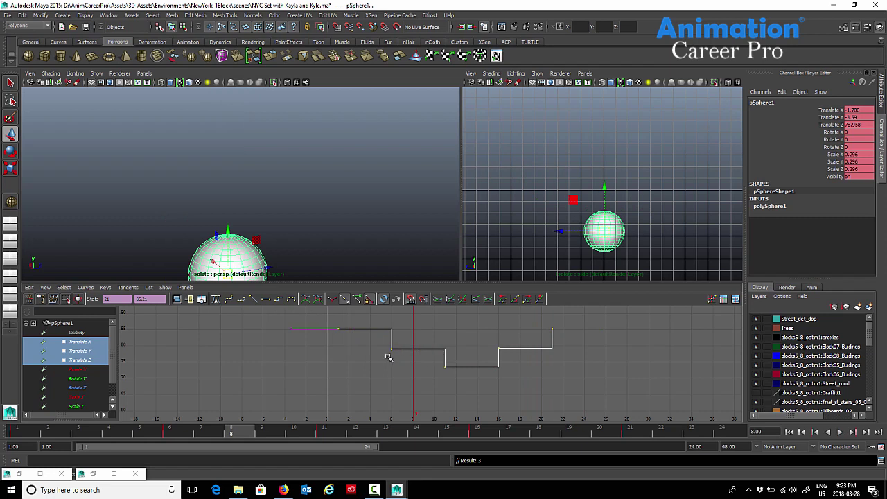
{"action": "scroll", "coordinate": [437, 352], "scroll_direction": "up", "scroll_amount": 3}
{"action": "middle_click_drag", "start_coordinate": [437, 352], "coordinate": [437, 384], "text": "alt"}
{"action": "scroll", "coordinate": [437, 383], "scroll_direction": "down", "scroll_amount": 1}
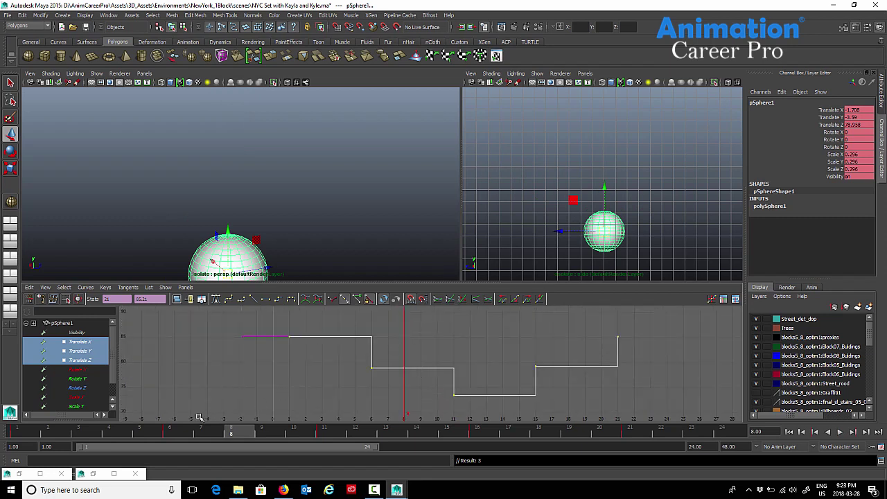
{"action": "key", "text": "alt+v"}
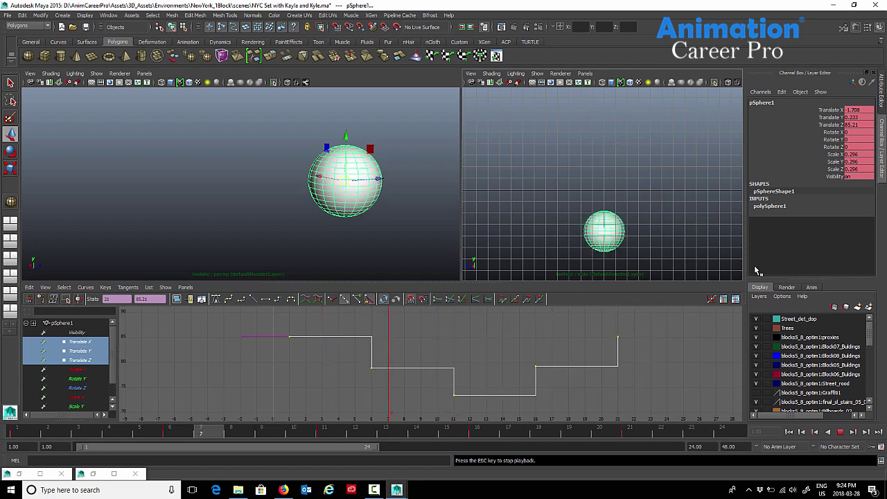
{"action": "left_click", "coordinate": [839, 432]}
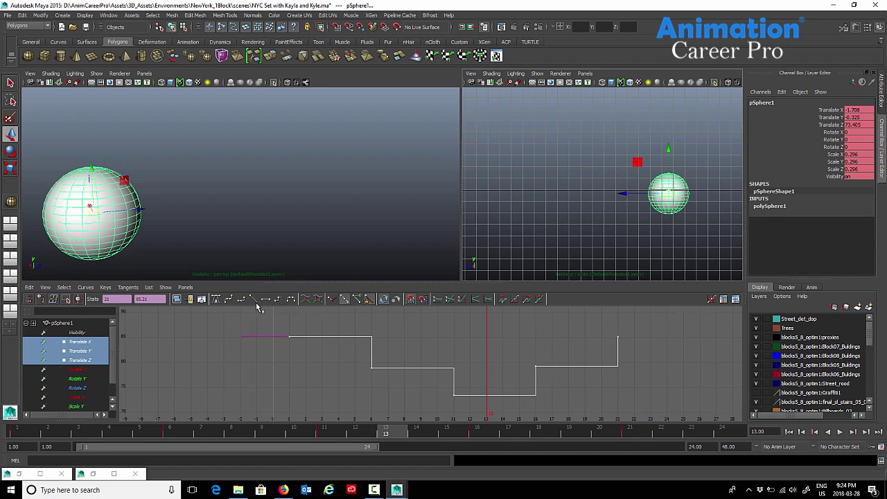
- Apply spline tangents to all the selected translate keys and return to frame 1
{"action": "left_click", "coordinate": [229, 298]}
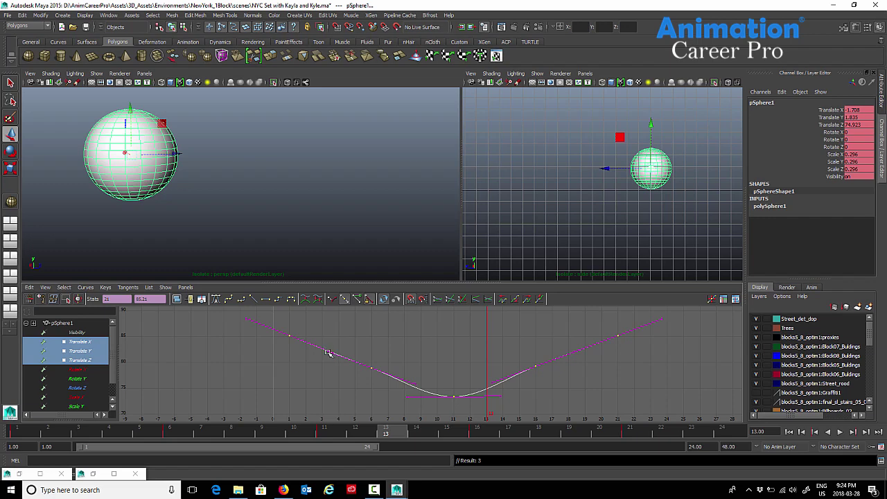
{"action": "left_click", "coordinate": [11, 430]}
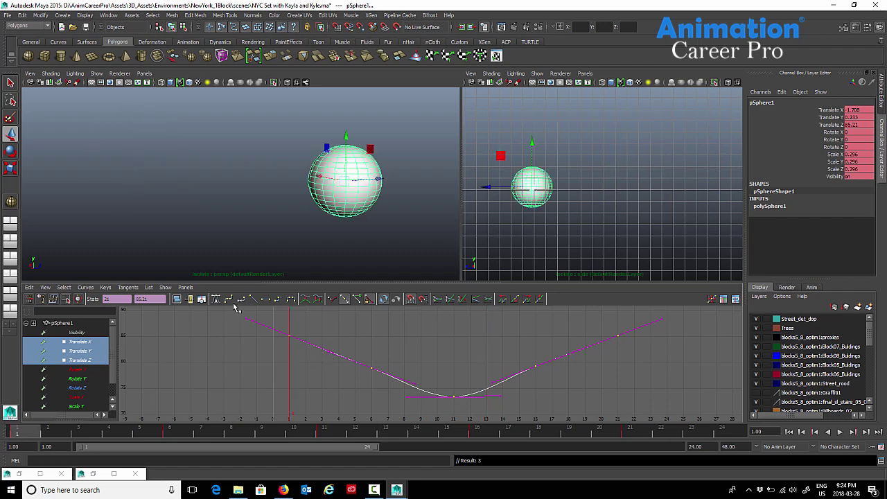
- Try flat tangents on the Translate Z key at frame 6, then restore its sloped tangents
{"action": "left_click_drag", "start_coordinate": [259, 325], "coordinate": [318, 352]}
{"action": "left_click", "coordinate": [371, 363]}
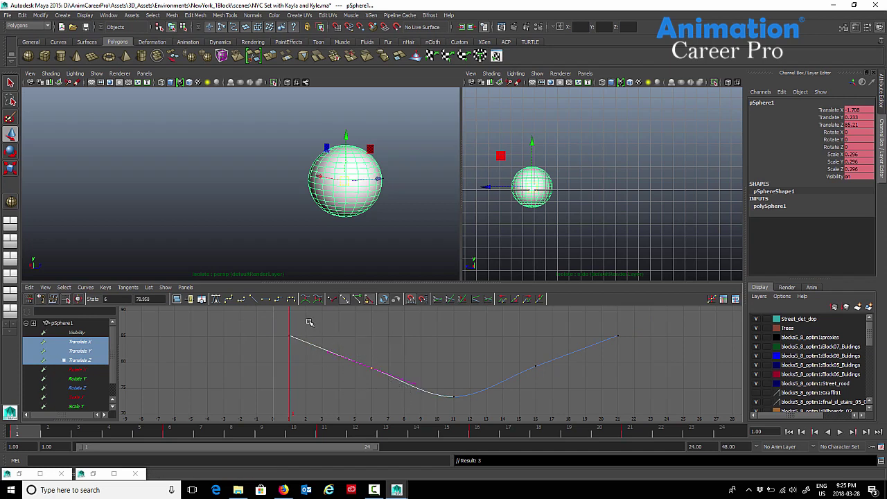
{"action": "left_click", "coordinate": [265, 301]}
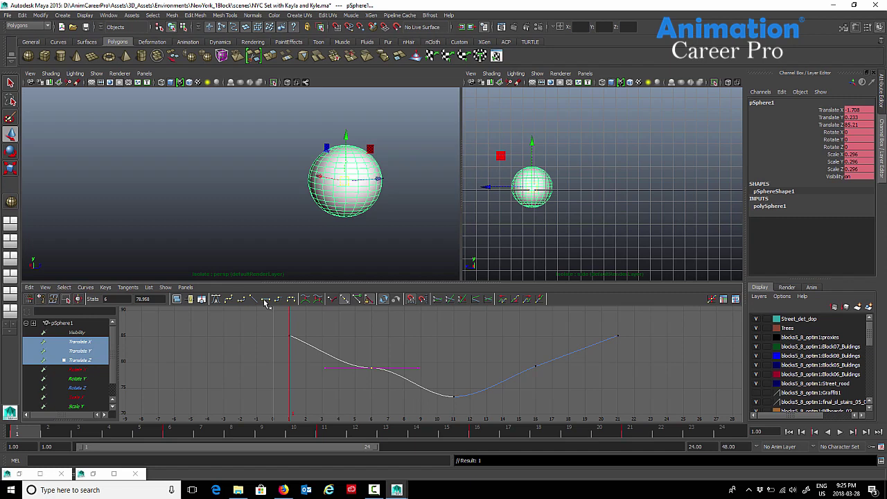
{"action": "left_click", "coordinate": [255, 299]}
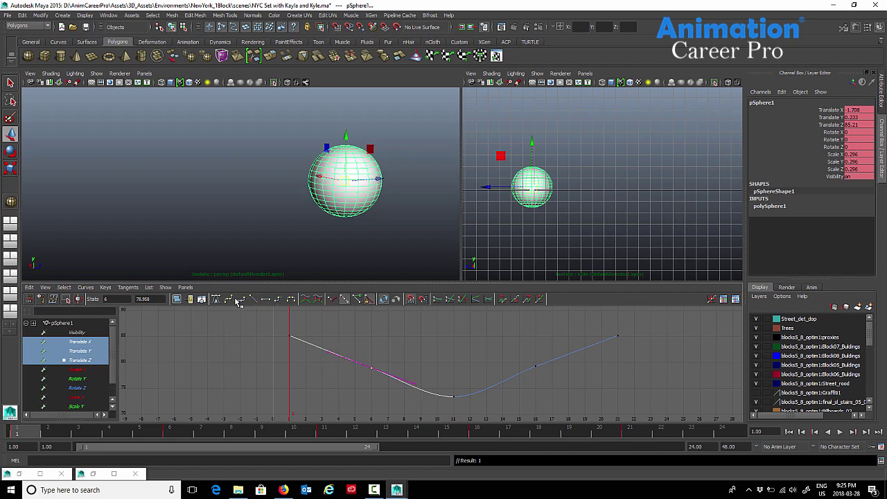
- Examine the tangent handles of the Translate Z curve's keys at frames 1 and 6
{"action": "left_click_drag", "start_coordinate": [273, 327], "coordinate": [311, 356]}
{"action": "middle_click_drag", "start_coordinate": [345, 335], "coordinate": [363, 340], "text": "alt"}
{"action": "scroll", "coordinate": [362, 340], "scroll_direction": "up", "scroll_amount": 3}
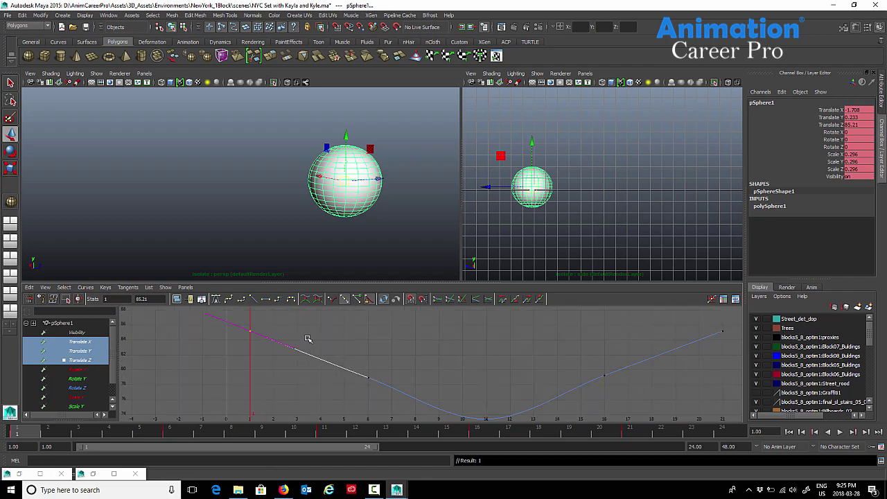
{"action": "left_click_drag", "start_coordinate": [277, 325], "coordinate": [292, 367]}
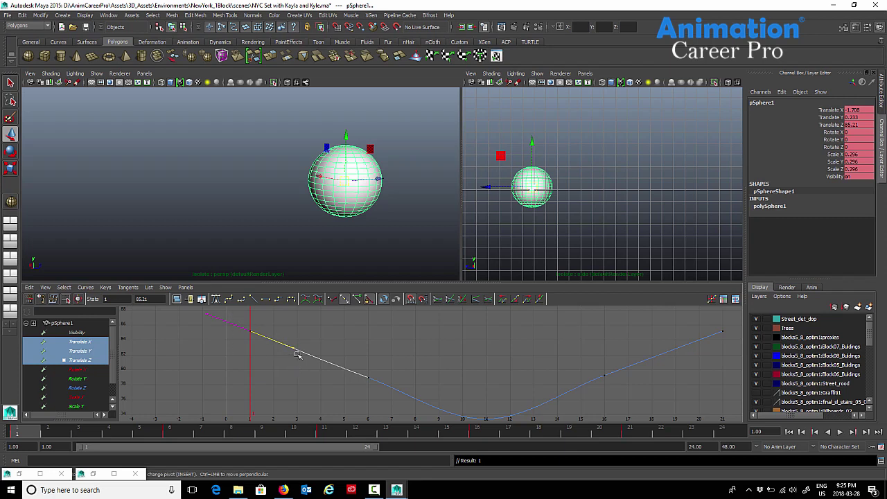
{"action": "middle_click_drag", "start_coordinate": [297, 350], "coordinate": [314, 360], "text": "alt"}
{"action": "left_click_drag", "start_coordinate": [348, 352], "coordinate": [406, 409]}
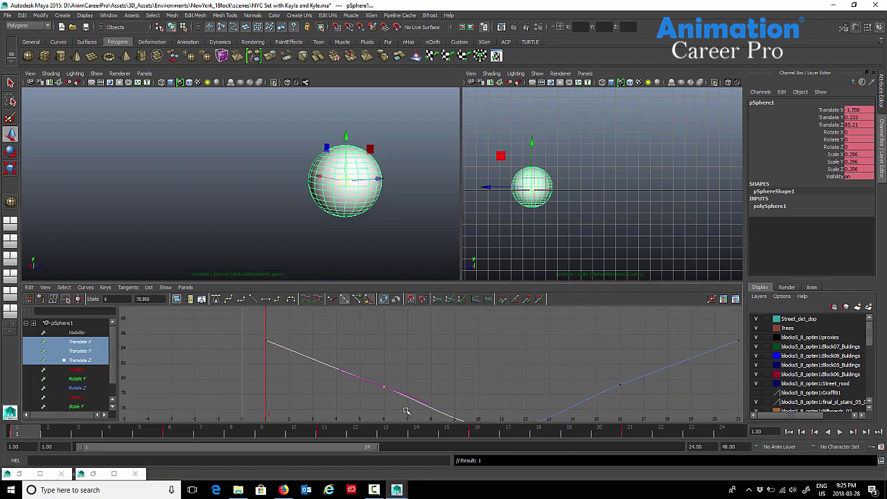
{"action": "left_click_drag", "start_coordinate": [226, 324], "coordinate": [284, 357]}
{"action": "middle_click_drag", "start_coordinate": [310, 353], "coordinate": [313, 330], "text": "alt"}
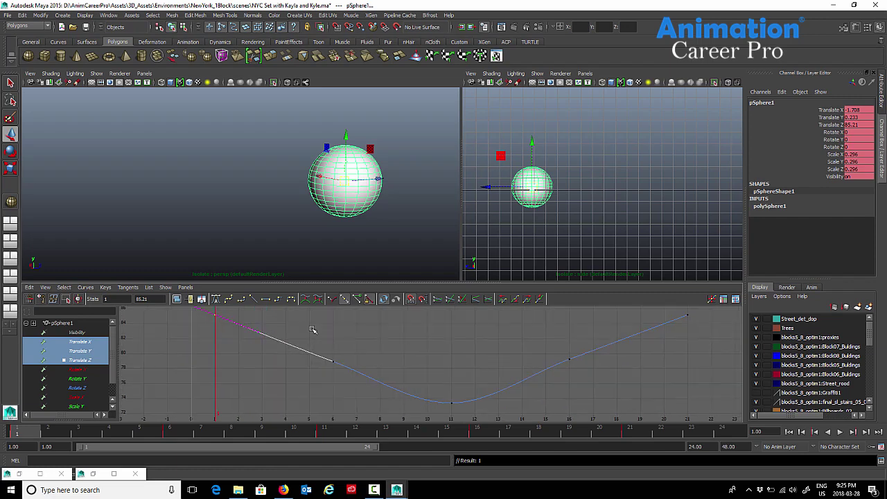
{"action": "left_click", "coordinate": [334, 361]}
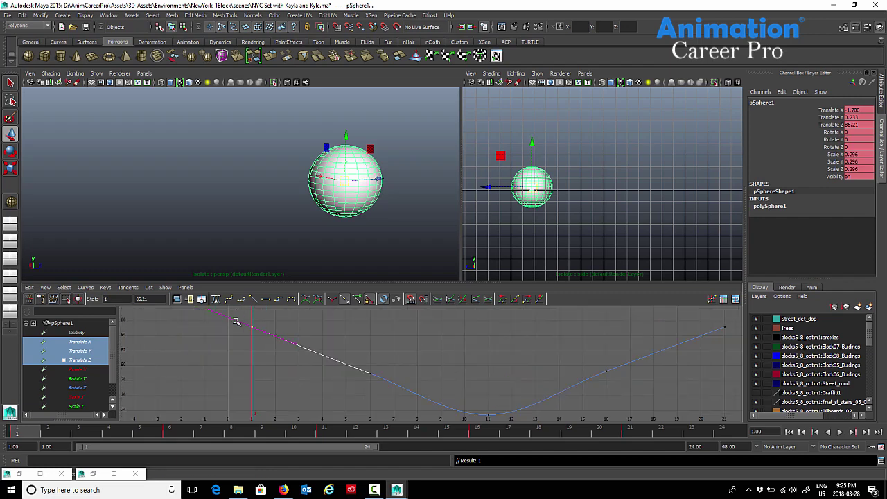
- Select the incoming and outgoing tangent handles of the Translate Z key at frame 1 in turn and examine them
{"action": "left_click_drag", "start_coordinate": [277, 318], "coordinate": [306, 355]}
{"action": "left_click_drag", "start_coordinate": [230, 337], "coordinate": [234, 314]}
{"action": "left_click_drag", "start_coordinate": [267, 324], "coordinate": [293, 356]}
{"action": "left_click_drag", "start_coordinate": [231, 318], "coordinate": [236, 336]}
{"action": "middle_click_drag", "start_coordinate": [218, 333], "coordinate": [305, 337]}
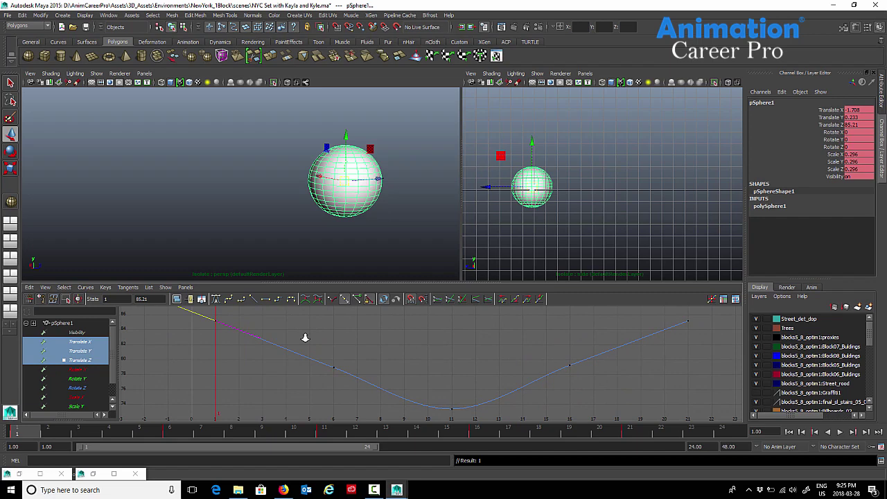
{"action": "right_click_drag", "start_coordinate": [305, 337], "coordinate": [293, 344], "text": "alt"}
{"action": "mouse_move", "coordinate": [300, 363]}
{"action": "middle_mouse_down"}
{"action": "mouse_move", "coordinate": [287, 352]}
{"action": "mouse_move", "coordinate": [290, 363]}
{"action": "middle_mouse_up"}
{"action": "right_click_drag", "start_coordinate": [346, 342], "coordinate": [356, 340], "text": "alt"}
{"action": "middle_click_drag", "start_coordinate": [356, 340], "coordinate": [354, 352], "text": "alt"}
{"action": "right_click_drag", "start_coordinate": [353, 351], "coordinate": [358, 352], "text": "alt"}
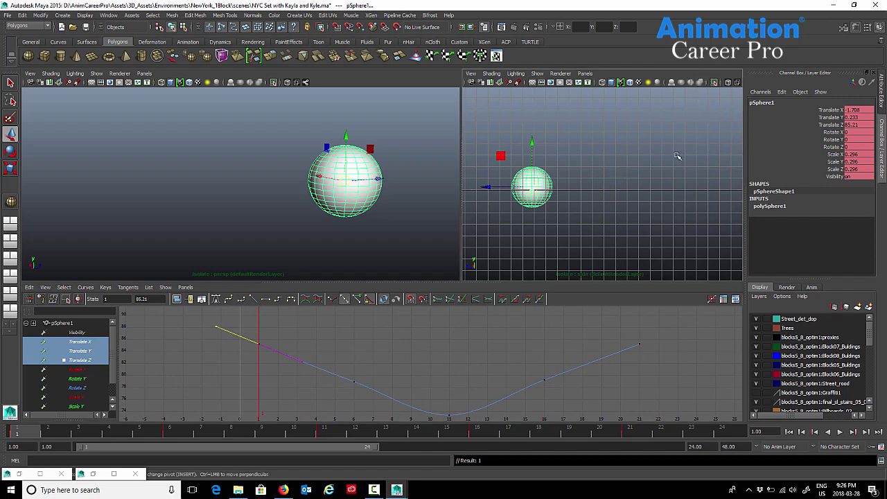
- Play back the motion, stop at frame 10 and nudge the sphere slightly along the Z axis in the side view
{"action": "left_click", "coordinate": [839, 432]}
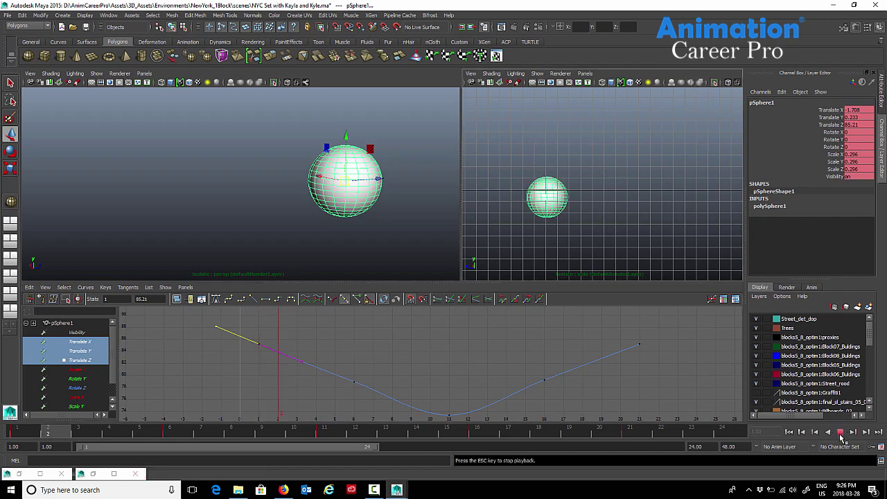
{"action": "left_click", "coordinate": [840, 432]}
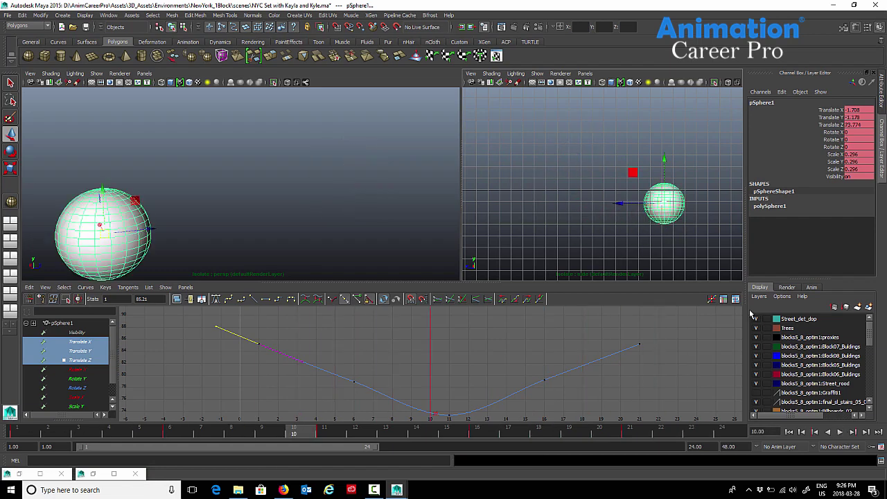
{"action": "left_click_drag", "start_coordinate": [620, 203], "coordinate": [621, 206]}
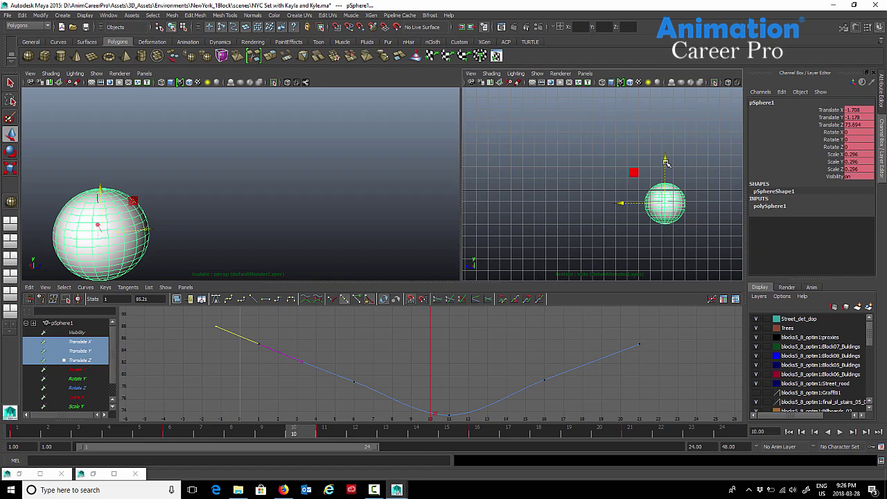
- Steepen the outgoing tangent of the Translate Y key at frame 1 and scrub to frame 9
{"action": "left_click_drag", "start_coordinate": [667, 161], "coordinate": [668, 160]}
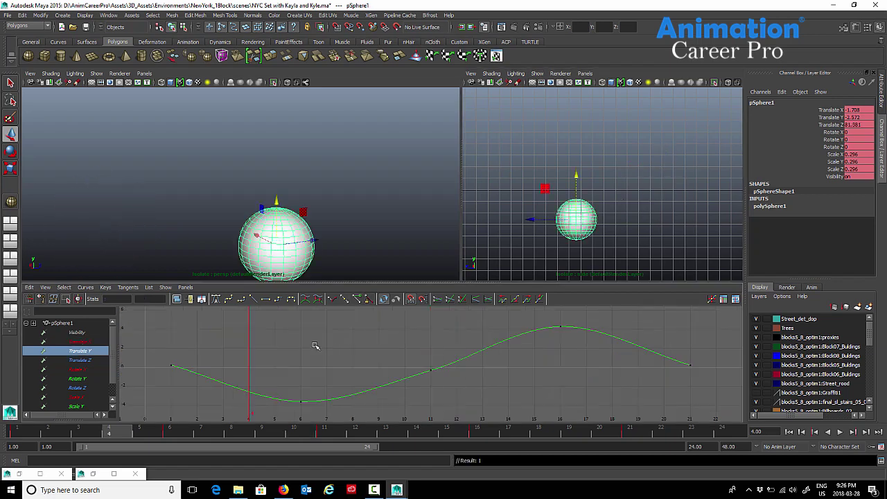
{"action": "middle_click_drag", "start_coordinate": [252, 360], "coordinate": [272, 352], "text": "alt"}
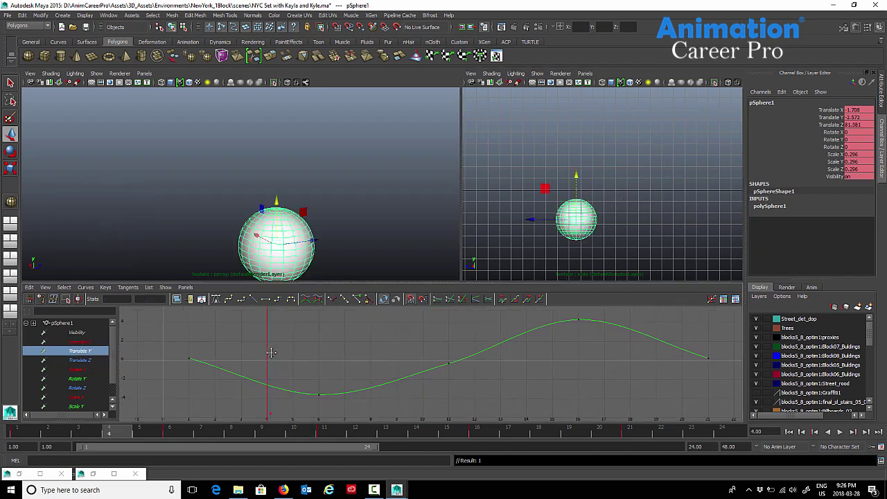
{"action": "left_click", "coordinate": [195, 355]}
{"action": "middle_click_drag", "start_coordinate": [260, 383], "coordinate": [191, 422]}
{"action": "left_click_drag", "start_coordinate": [25, 433], "coordinate": [263, 434]}
- Steepen the tangent of the Translate Y key at frame 11, undoing the unwanted key edits along the way
{"action": "left_click_drag", "start_coordinate": [401, 338], "coordinate": [506, 379]}
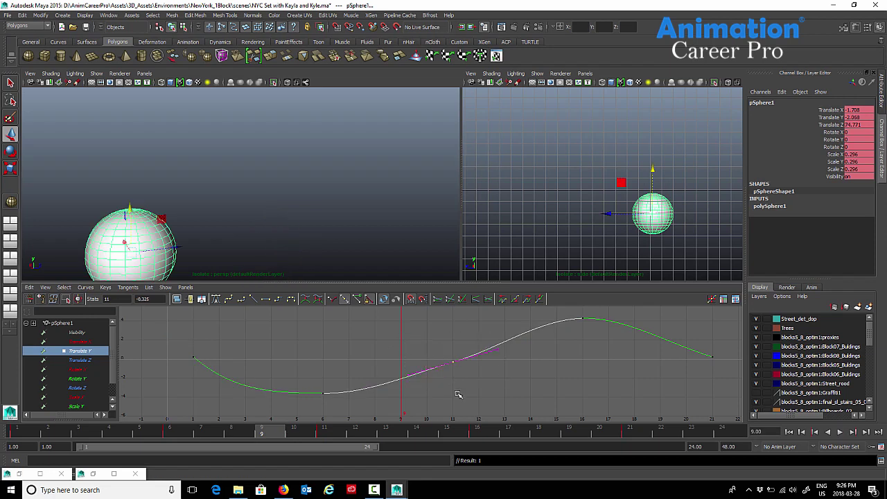
{"action": "middle_click_drag", "start_coordinate": [456, 391], "coordinate": [455, 402]}
{"action": "key", "text": "ctrl+z"}
{"action": "left_click_drag", "start_coordinate": [425, 355], "coordinate": [445, 390]}
{"action": "key", "text": "ctrl+z"}
{"action": "key", "text": "ctrl+z"}
- Steepen the Translate Y tangent at frame 21 and adjust the incoming tangent handle of the key at frame 16
{"action": "left_click_drag", "start_coordinate": [744, 377], "coordinate": [681, 381]}
{"action": "middle_click_drag", "start_coordinate": [680, 373], "coordinate": [650, 383]}
{"action": "left_click_drag", "start_coordinate": [552, 330], "coordinate": [540, 364]}
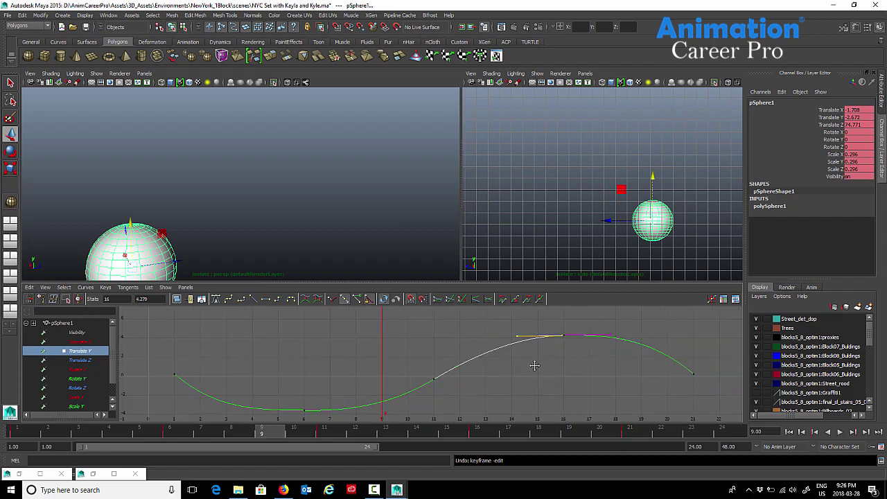
{"action": "middle_click_drag", "start_coordinate": [534, 366], "coordinate": [529, 362]}
- Steepen the outgoing tangent handle of the Translate Y key at frame 11
{"action": "left_click_drag", "start_coordinate": [411, 343], "coordinate": [453, 394]}
{"action": "left_click_drag", "start_coordinate": [455, 340], "coordinate": [492, 372]}
{"action": "middle_click_drag", "start_coordinate": [491, 372], "coordinate": [487, 348]}
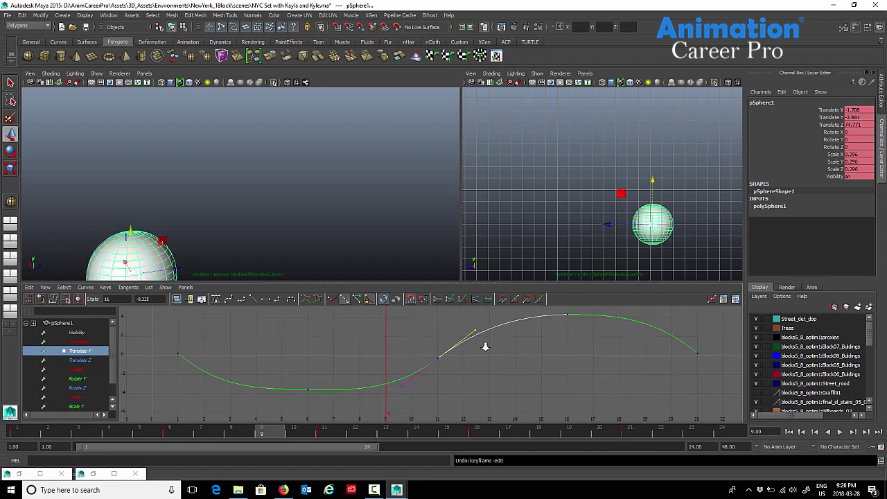
- Lower the Translate Y key at frame 6 to about -4.25 and raise the key at frame 16 to about 5.2
{"action": "scroll", "coordinate": [484, 346], "scroll_direction": "down", "scroll_amount": 3}
{"action": "left_click_drag", "start_coordinate": [322, 358], "coordinate": [358, 393]}
{"action": "middle_click_drag", "start_coordinate": [357, 393], "coordinate": [357, 398]}
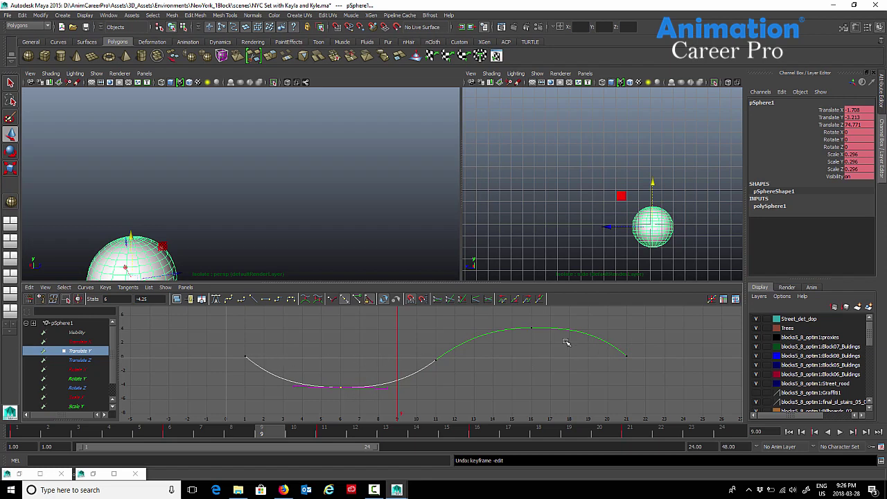
{"action": "left_click_drag", "start_coordinate": [60, 439], "coordinate": [495, 429]}
{"action": "left_click_drag", "start_coordinate": [517, 323], "coordinate": [545, 365]}
{"action": "middle_click_drag", "start_coordinate": [544, 366], "coordinate": [547, 356]}
- Play back the revised motion and level the Translate Z tangents at frame 1, stopping at frame 3
{"action": "left_click_drag", "start_coordinate": [612, 342], "coordinate": [640, 374]}
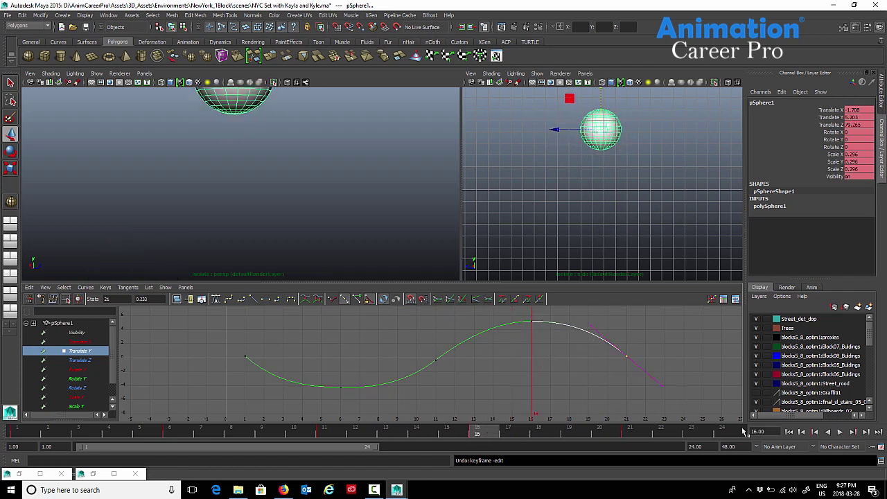
{"action": "left_click", "coordinate": [841, 432]}
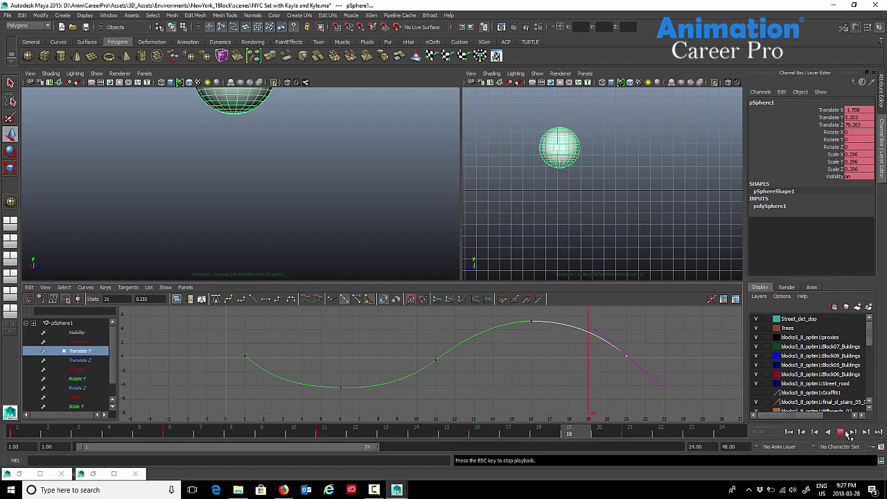
{"action": "key", "text": "ctrl+z"}
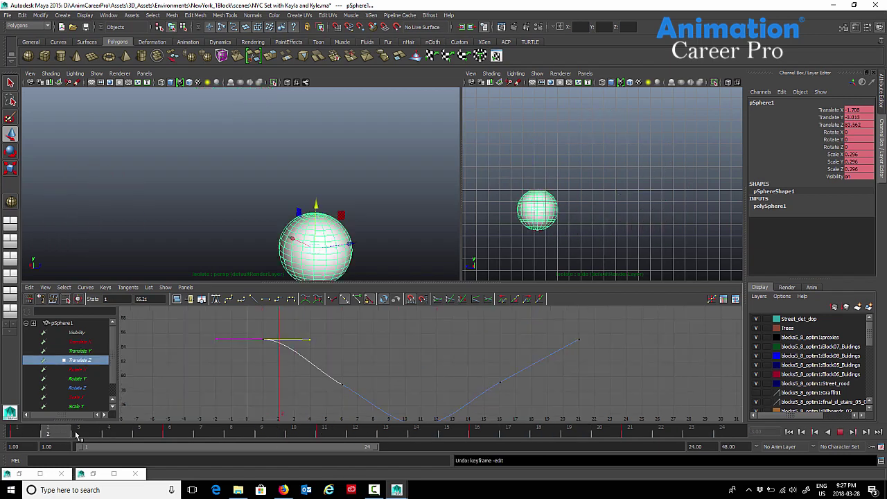
{"action": "left_click_drag", "start_coordinate": [33, 440], "coordinate": [97, 432]}
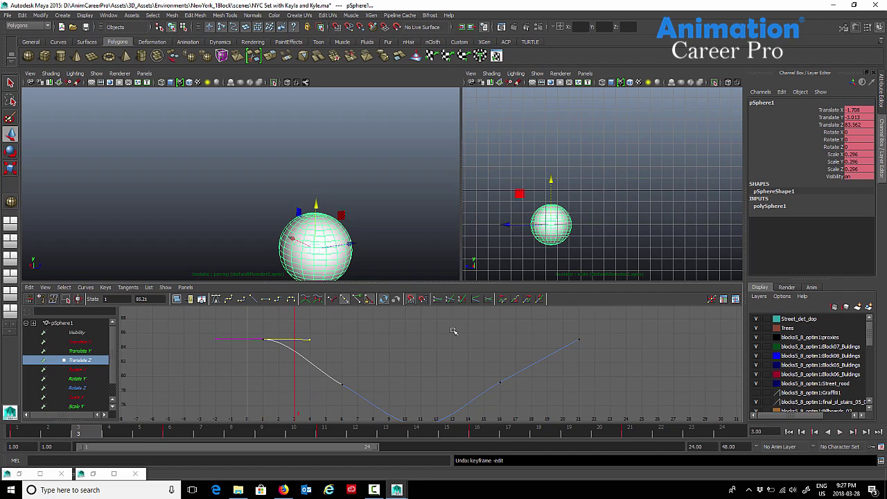
- Try levelling the incoming tangent handle of the Translate Z key at frame 21 by hand
{"action": "left_click_drag", "start_coordinate": [510, 322], "coordinate": [579, 362]}
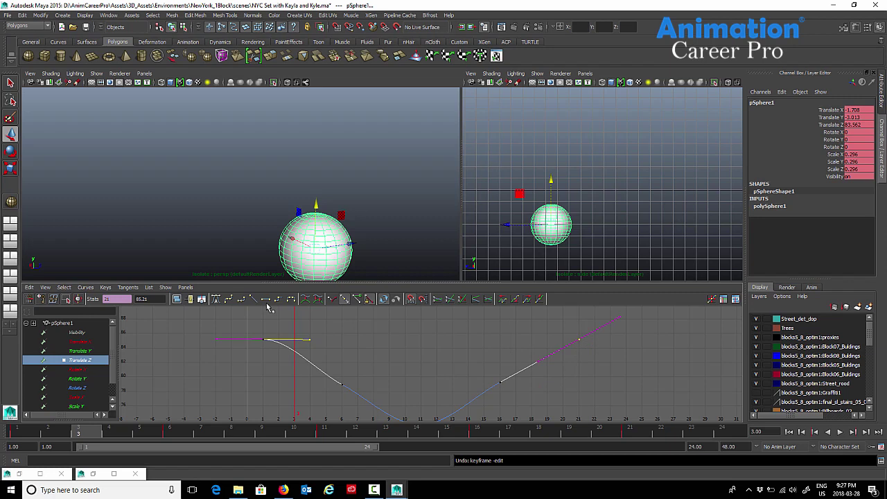
{"action": "left_click_drag", "start_coordinate": [515, 347], "coordinate": [556, 376]}
{"action": "middle_click_drag", "start_coordinate": [569, 380], "coordinate": [558, 358]}
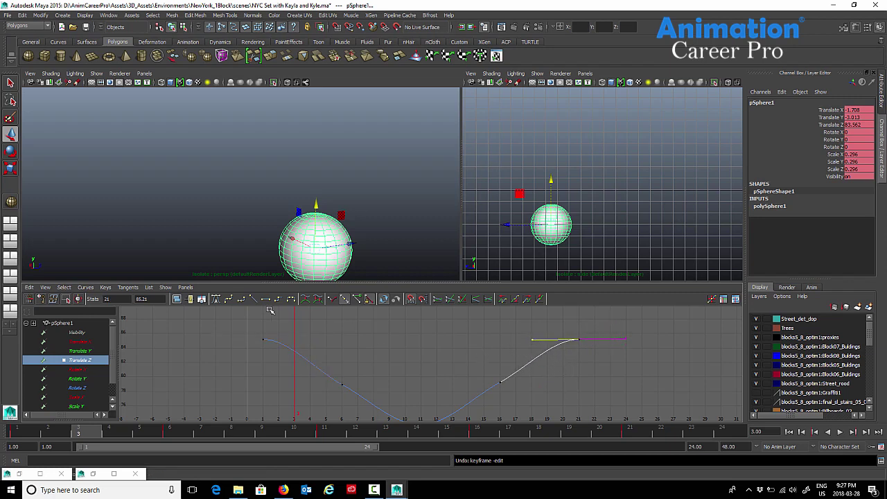
{"action": "middle_click_drag", "start_coordinate": [439, 353], "coordinate": [456, 375]}
- Apply flat tangents to the Translate Z keys at frames 1 and 21, undoing the first attempt to include both sides
{"action": "left_click_drag", "start_coordinate": [223, 316], "coordinate": [282, 346]}
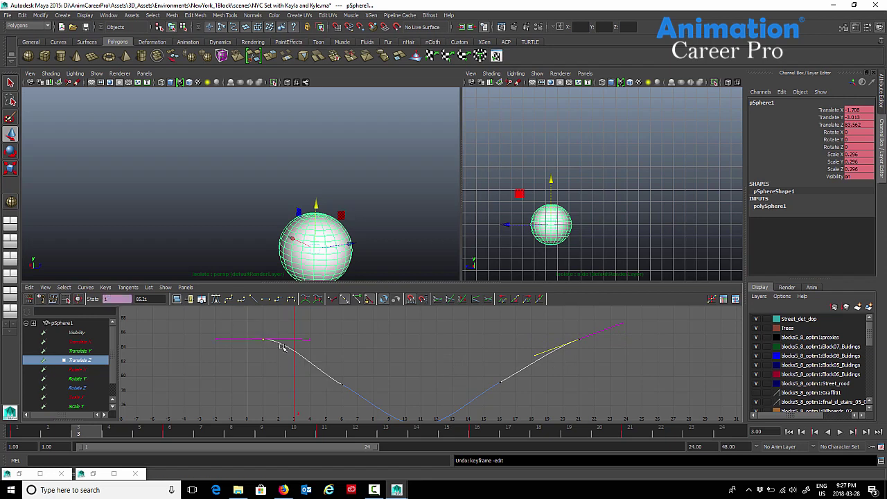
{"action": "left_click", "coordinate": [269, 301]}
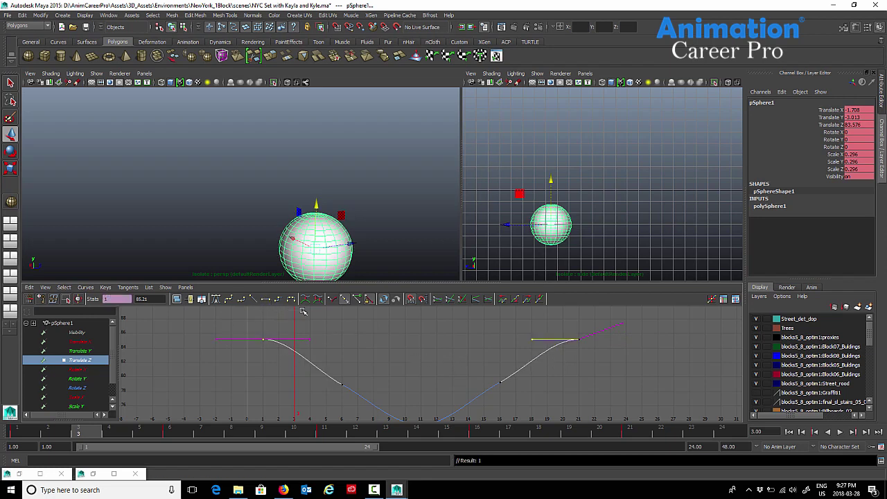
{"action": "key", "text": "ctrl+z"}
{"action": "left_click_drag", "start_coordinate": [228, 339], "coordinate": [296, 345]}
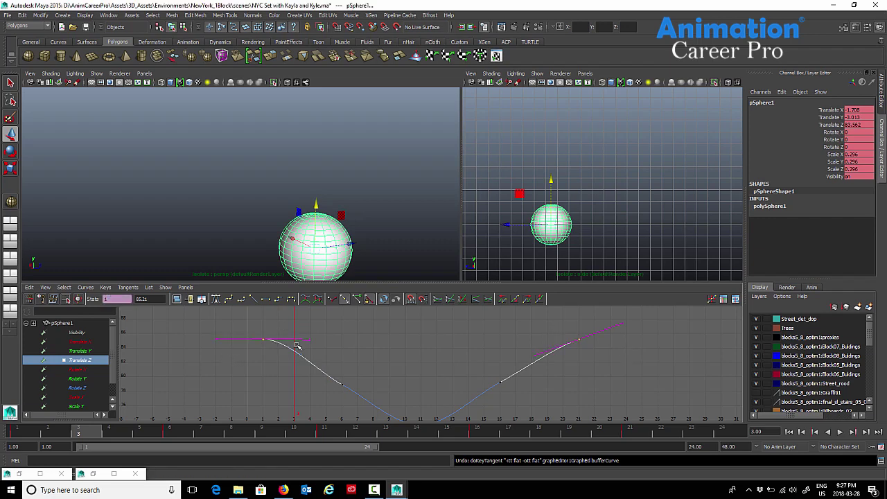
{"action": "left_click", "coordinate": [266, 299]}
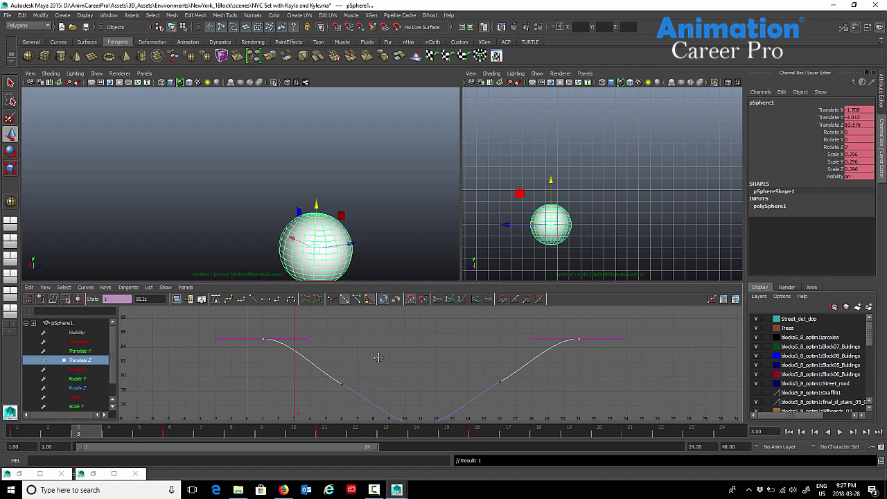
- Select the Translate Z key at frame 6 and play back the motion with flat tangents at both ends
{"action": "mouse_move", "coordinate": [375, 362]}
{"action": "middle_mouse_down", "text": "alt"}
{"action": "mouse_move", "coordinate": [378, 352]}
{"action": "mouse_move", "coordinate": [376, 366]}
{"action": "middle_mouse_up", "text": "alt"}
{"action": "left_click_drag", "start_coordinate": [330, 367], "coordinate": [368, 392]}
{"action": "left_click_drag", "start_coordinate": [484, 431], "coordinate": [638, 403]}
{"action": "left_click", "coordinate": [839, 432]}
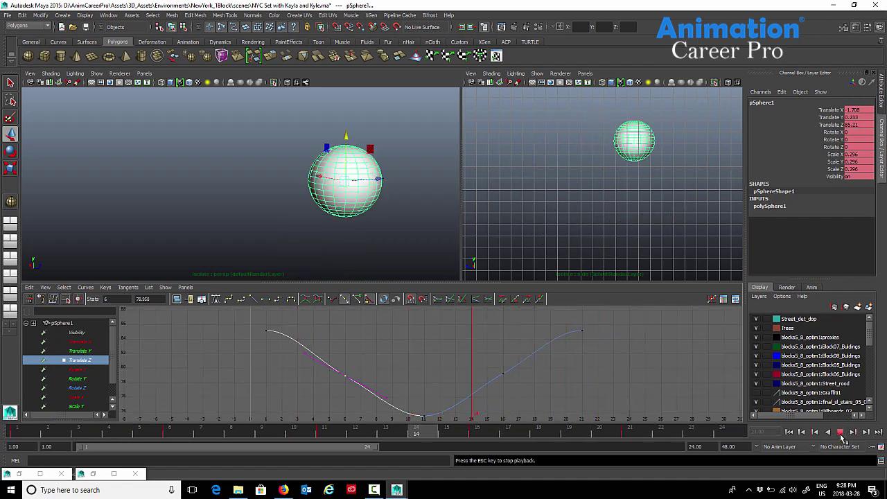
{"action": "left_click", "coordinate": [839, 432]}
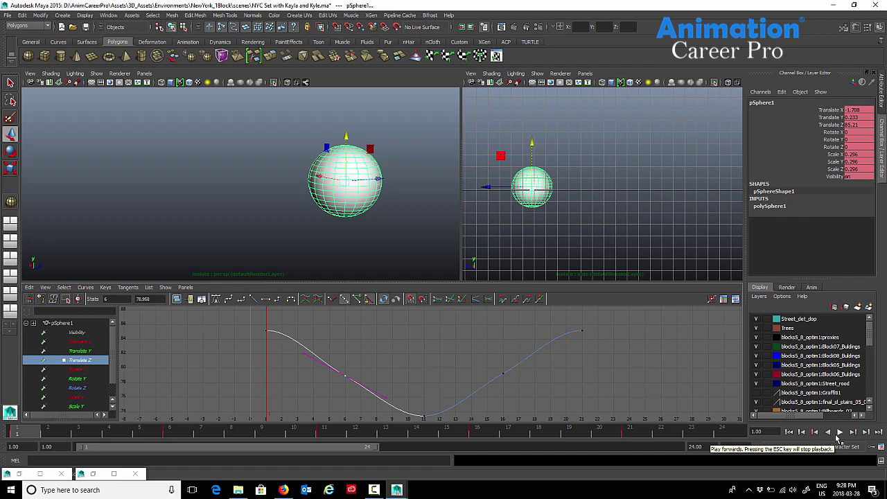
{"action": "left_click", "coordinate": [838, 432]}
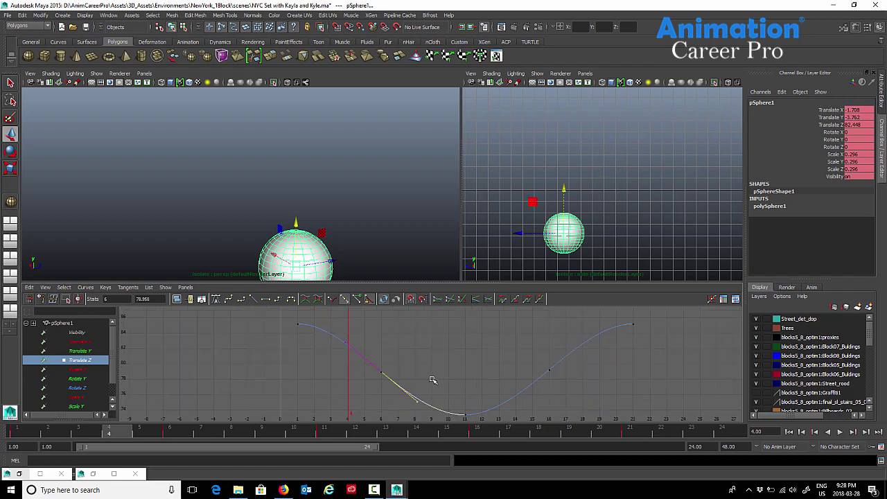
- Steepen the tangent handles of the Translate Z key at frame 6 by hand and inspect those at frame 16
{"action": "middle_click_drag", "start_coordinate": [431, 378], "coordinate": [442, 389]}
{"action": "left_click_drag", "start_coordinate": [365, 334], "coordinate": [357, 368]}
{"action": "middle_click_drag", "start_coordinate": [351, 368], "coordinate": [372, 371]}
{"action": "left_click_drag", "start_coordinate": [475, 327], "coordinate": [619, 406]}
{"action": "left_click_drag", "start_coordinate": [619, 406], "coordinate": [621, 406]}
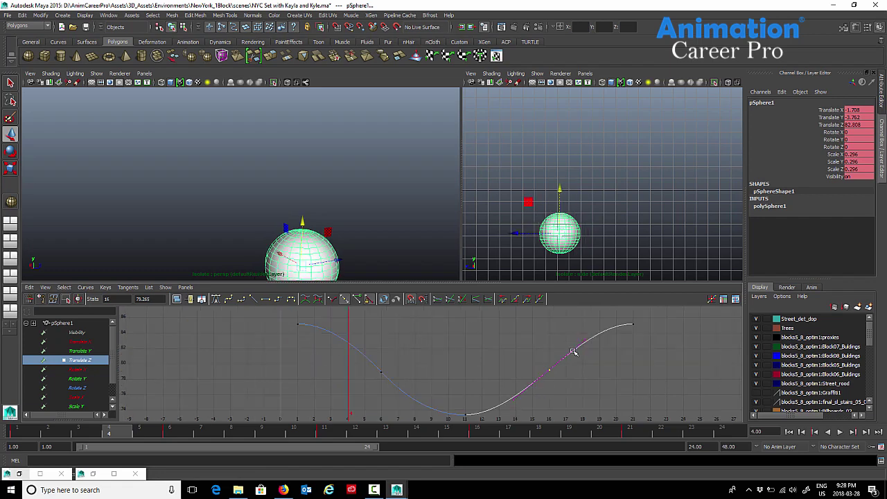
{"action": "left_click", "coordinate": [572, 348]}
{"action": "middle_click_drag", "start_coordinate": [622, 368], "coordinate": [574, 367], "text": "alt"}
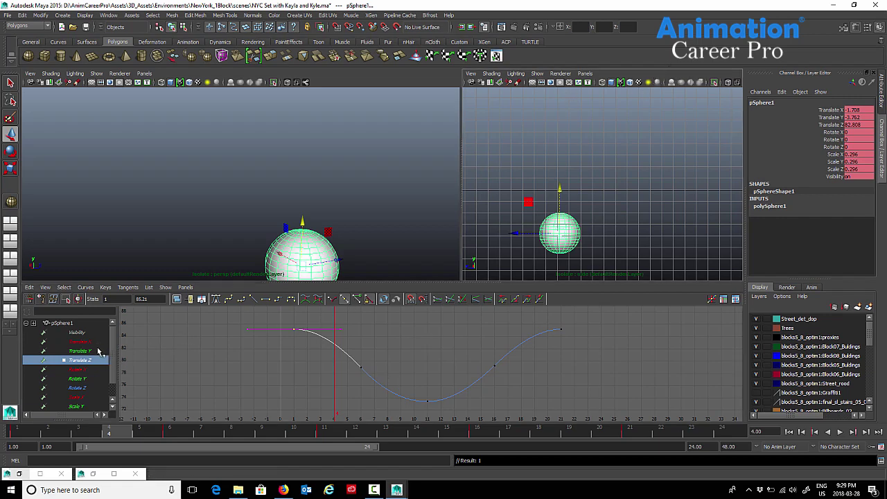
- Display the Translate X, Y and Z curves together and fit them in the graph view
{"action": "left_click_drag", "start_coordinate": [100, 342], "coordinate": [101, 363]}
{"action": "key", "text": "f"}
{"action": "right_click_drag", "start_coordinate": [403, 360], "coordinate": [351, 350], "text": "alt"}
{"action": "middle_click_drag", "start_coordinate": [350, 351], "coordinate": [291, 339], "text": "alt"}
{"action": "left_click_drag", "start_coordinate": [291, 335], "coordinate": [522, 415]}
{"action": "key", "text": "f"}
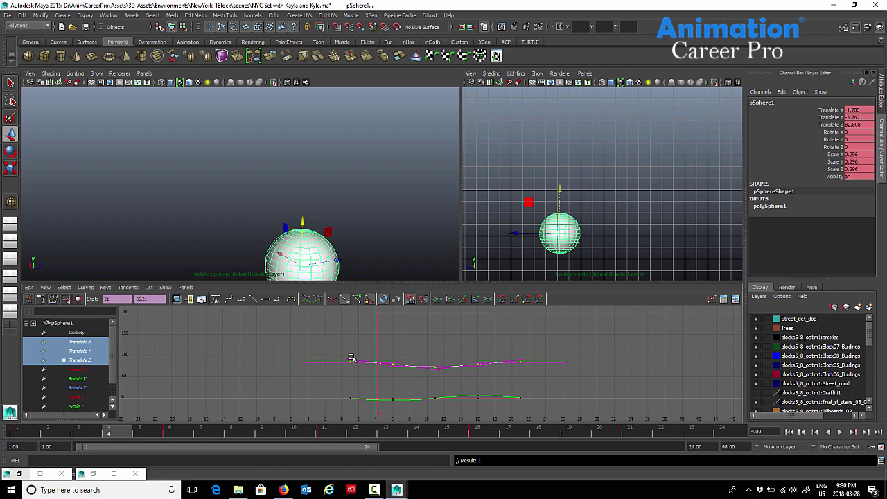
- Preview stepped tangents on all translate keys in playback and change the keys to spline tangents
{"action": "left_click_drag", "start_coordinate": [315, 333], "coordinate": [600, 428]}
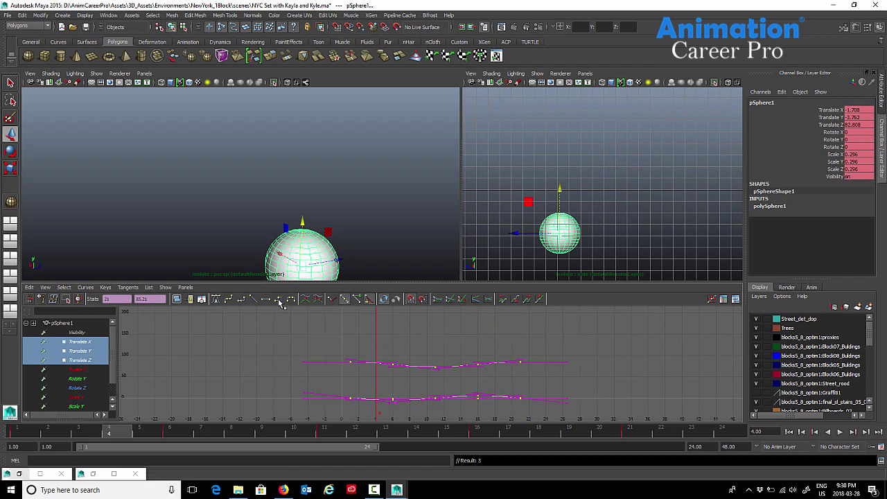
{"action": "left_click", "coordinate": [279, 298]}
{"action": "left_click", "coordinate": [839, 431]}
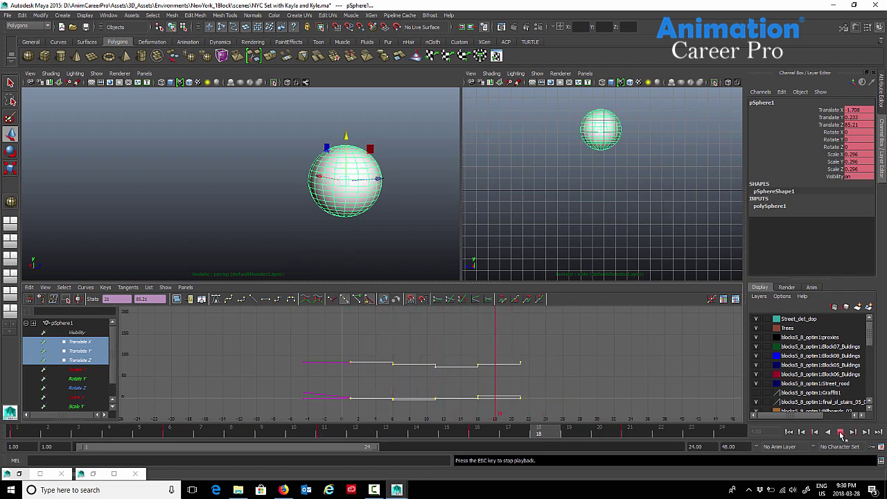
{"action": "left_click", "coordinate": [841, 431]}
{"action": "left_click", "coordinate": [229, 299]}
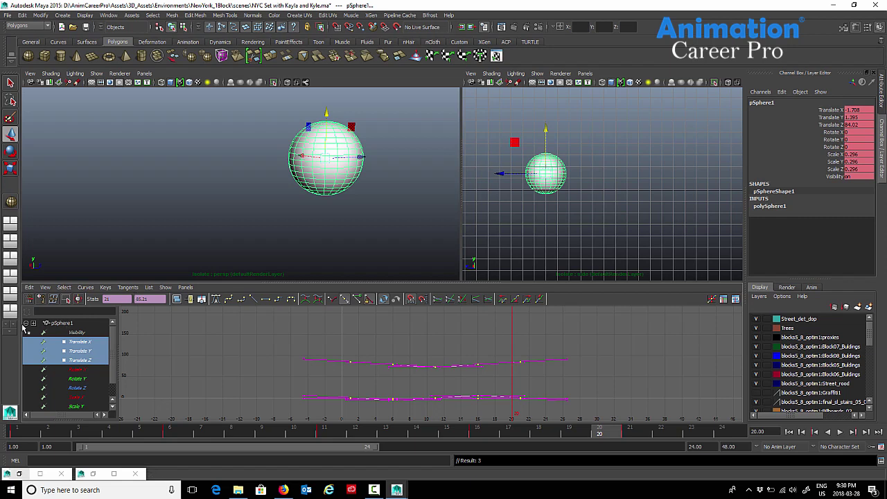
- Show all scene objects in the perspective view and select camera1 beside the street
{"action": "scroll", "coordinate": [292, 258], "scroll_direction": "down", "scroll_amount": 2}
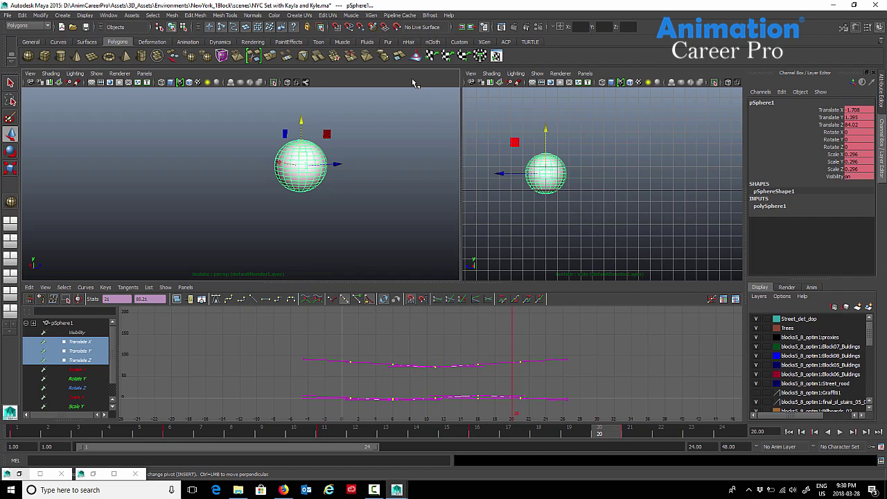
{"action": "left_click", "coordinate": [97, 73]}
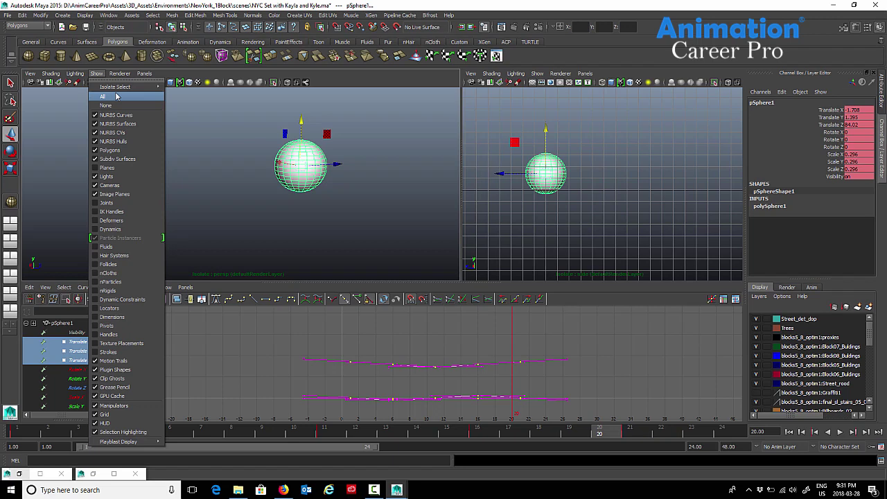
{"action": "left_click", "coordinate": [119, 95]}
{"action": "left_click", "coordinate": [173, 202]}
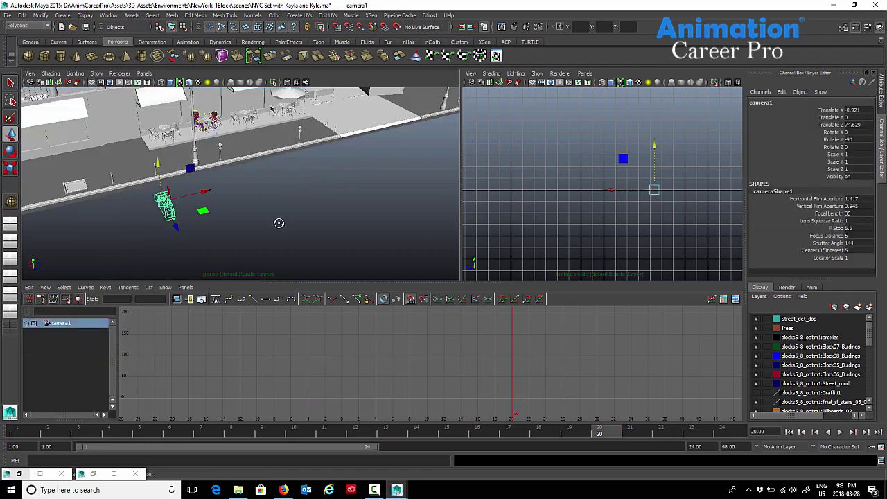
- Set the second view to look through camera1 and key the camera, framed on the café tables, at frame 1
{"action": "left_click_drag", "start_coordinate": [277, 221], "coordinate": [254, 215], "text": "alt"}
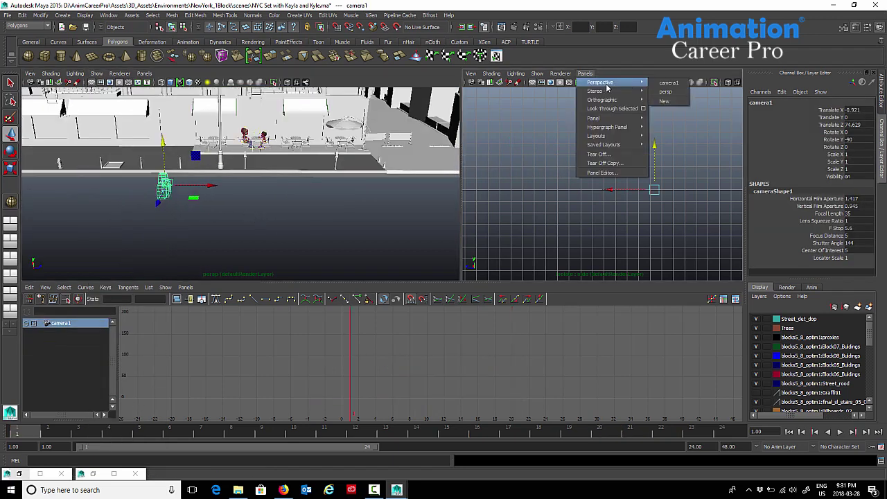
{"action": "left_click", "coordinate": [669, 82]}
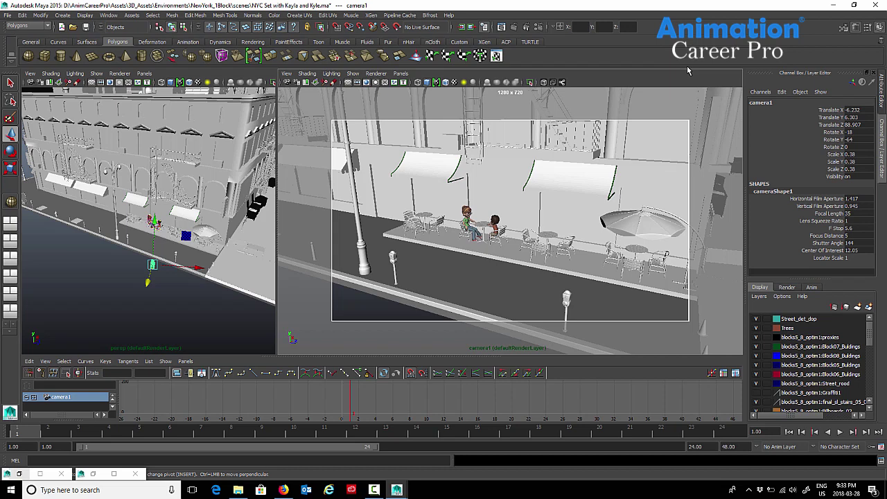
{"action": "left_click_drag", "start_coordinate": [139, 294], "coordinate": [221, 294], "text": "alt"}
{"action": "key", "text": "f"}
{"action": "key", "text": "s"}
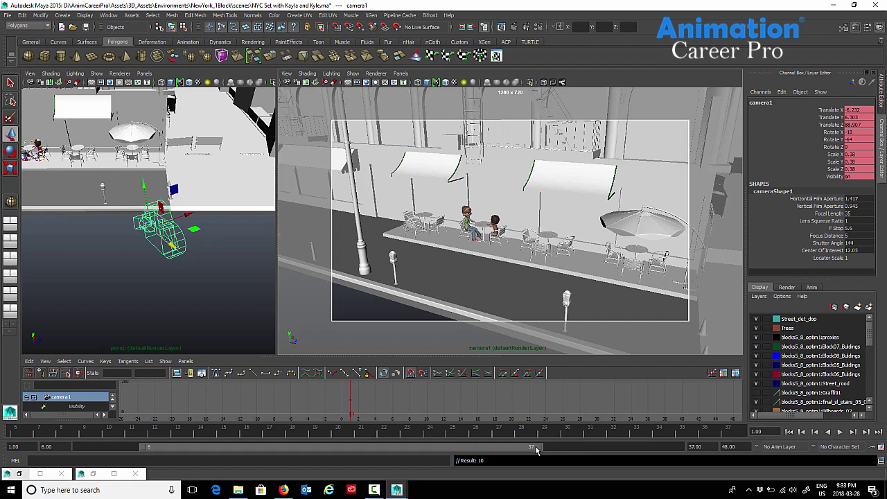
- Extend the timeline to 200 frames and key camera1 at frame 72 with Translate X -5.763, Y 6.134 and Z 88.678
{"action": "left_click_drag", "start_coordinate": [477, 451], "coordinate": [560, 451]}
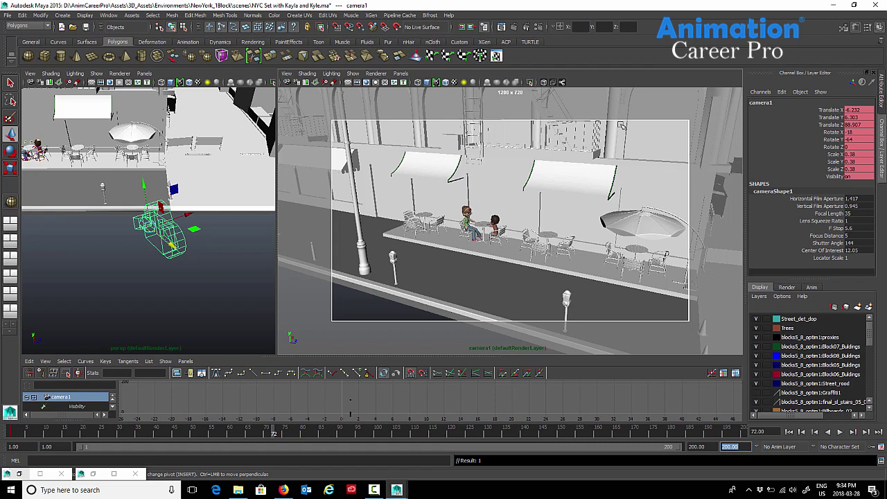
{"action": "key", "text": "s"}
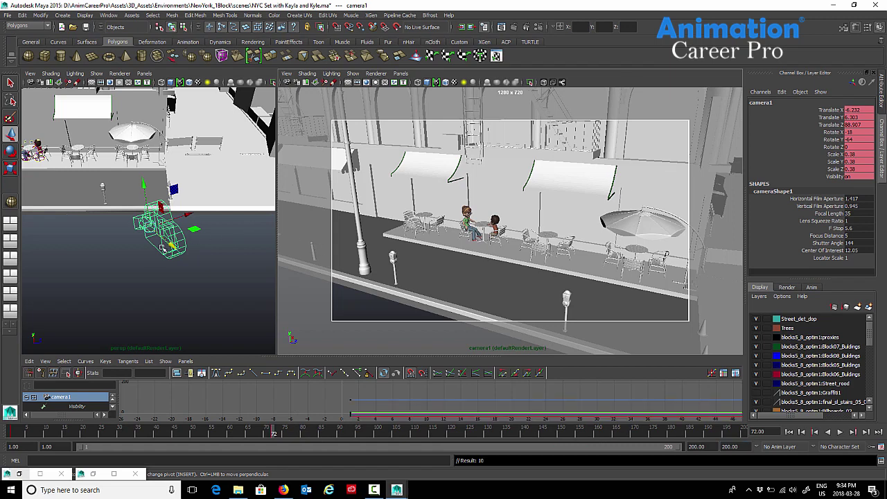
{"action": "mouse_move", "coordinate": [163, 250]}
{"action": "left_mouse_down", "text": "alt"}
{"action": "mouse_move", "coordinate": [156, 253]}
{"action": "mouse_move", "coordinate": [167, 185]}
{"action": "mouse_move", "coordinate": [193, 236]}
{"action": "mouse_move", "coordinate": [154, 242]}
{"action": "left_mouse_up", "text": "alt"}
{"action": "key", "text": "s"}
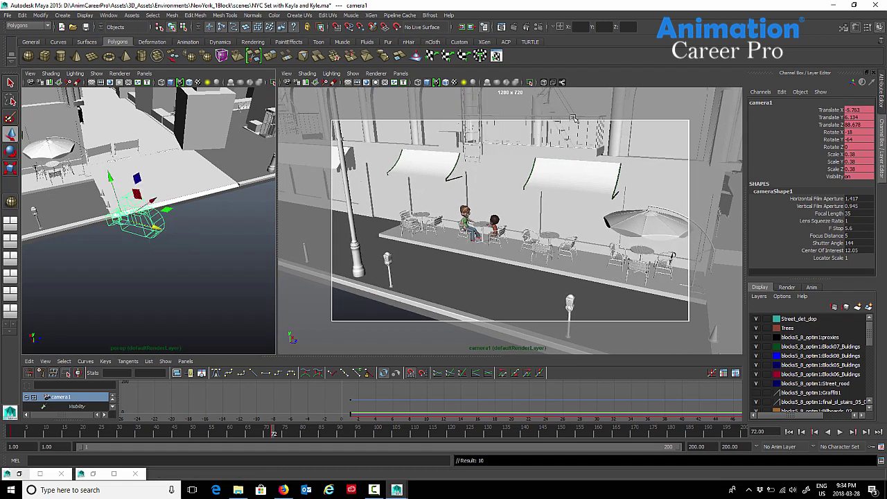
- Go to frame 73 and move camera1 in from the street toward the two characters seated at the café table
{"action": "key", "text": "alt+period"}
{"action": "middle_click_drag", "start_coordinate": [156, 242], "coordinate": [226, 243], "text": "alt"}
{"action": "mouse_move", "coordinate": [227, 243]}
{"action": "left_mouse_down", "text": "alt"}
{"action": "mouse_move", "coordinate": [233, 247]}
{"action": "mouse_move", "coordinate": [211, 238]}
{"action": "mouse_move", "coordinate": [221, 245]}
{"action": "left_mouse_up", "text": "alt"}
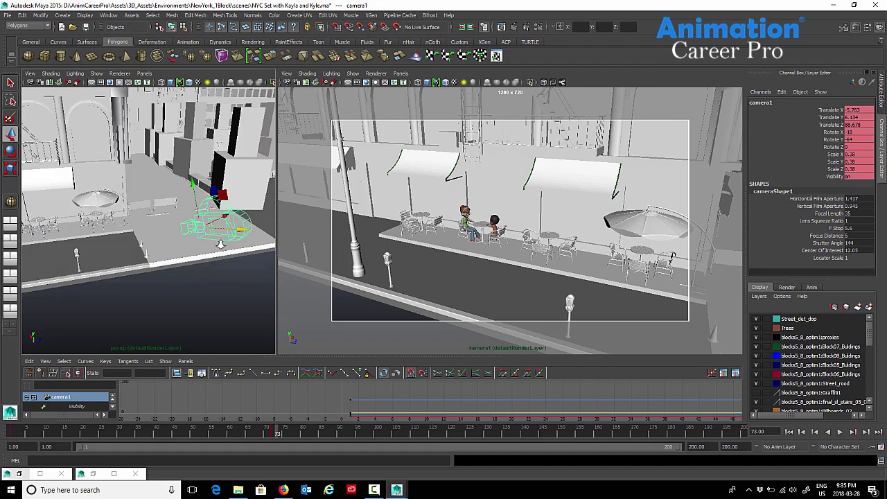
{"action": "right_click_drag", "start_coordinate": [221, 244], "coordinate": [180, 252], "text": "alt"}
{"action": "right_click_drag", "start_coordinate": [471, 245], "coordinate": [617, 250], "text": "alt"}
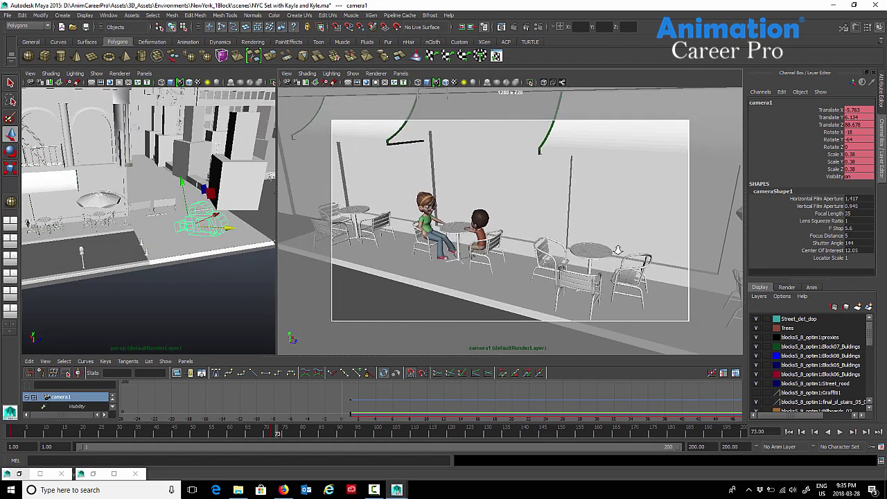
{"action": "middle_click_drag", "start_coordinate": [527, 222], "coordinate": [584, 228], "text": "alt"}
{"action": "right_click_drag", "start_coordinate": [513, 220], "coordinate": [572, 218], "text": "alt"}
{"action": "left_click_drag", "start_coordinate": [573, 218], "coordinate": [545, 212], "text": "alt"}
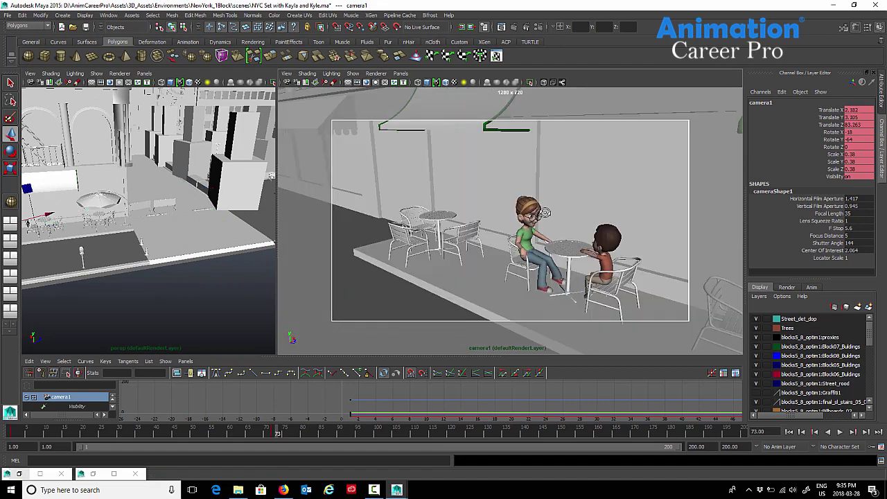
- Frame the girl over the boy's shoulder through camera1 and key the camera at frame 73 with Translate X 6.785, Y 1.351, Z 81.874
{"action": "left_click", "coordinate": [567, 247]}
{"action": "key", "text": "f"}
{"action": "right_click_drag", "start_coordinate": [554, 242], "coordinate": [595, 243], "text": "alt"}
{"action": "middle_click_drag", "start_coordinate": [541, 221], "coordinate": [595, 253], "text": "alt"}
{"action": "left_click_drag", "start_coordinate": [579, 243], "coordinate": [575, 244], "text": "alt"}
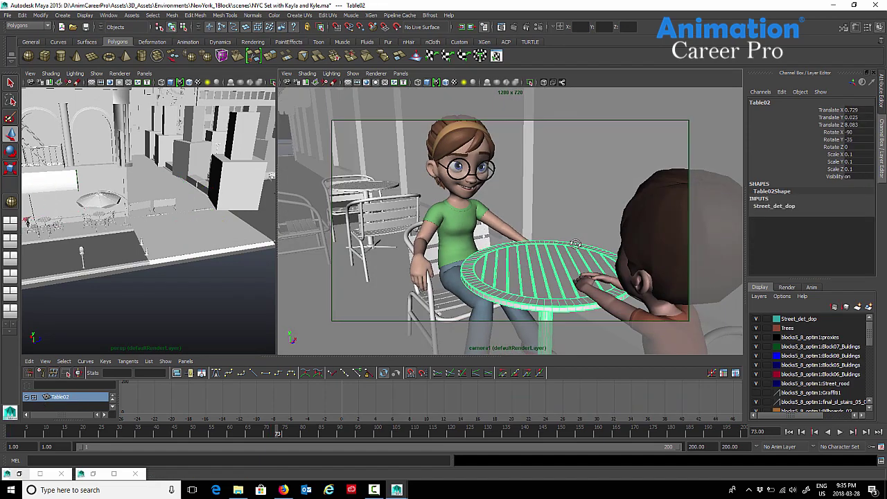
{"action": "scroll", "coordinate": [514, 209], "scroll_direction": "up", "scroll_amount": 5}
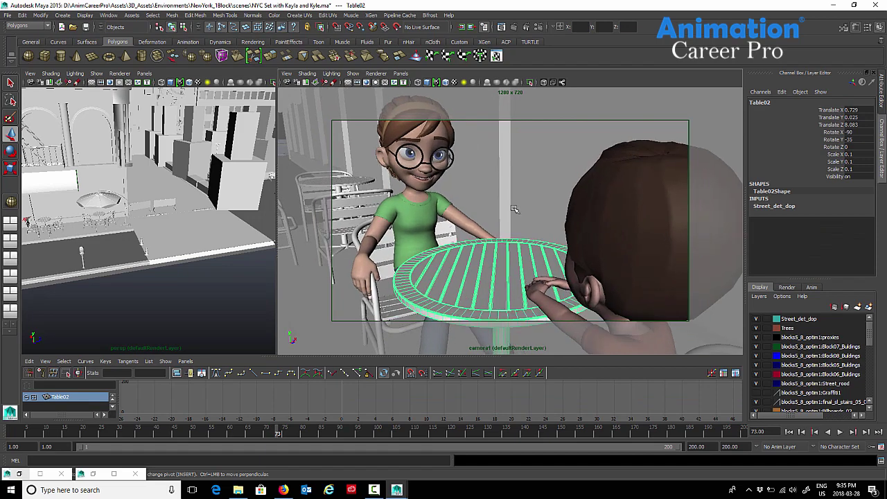
{"action": "left_click_drag", "start_coordinate": [514, 209], "coordinate": [564, 226], "text": "alt"}
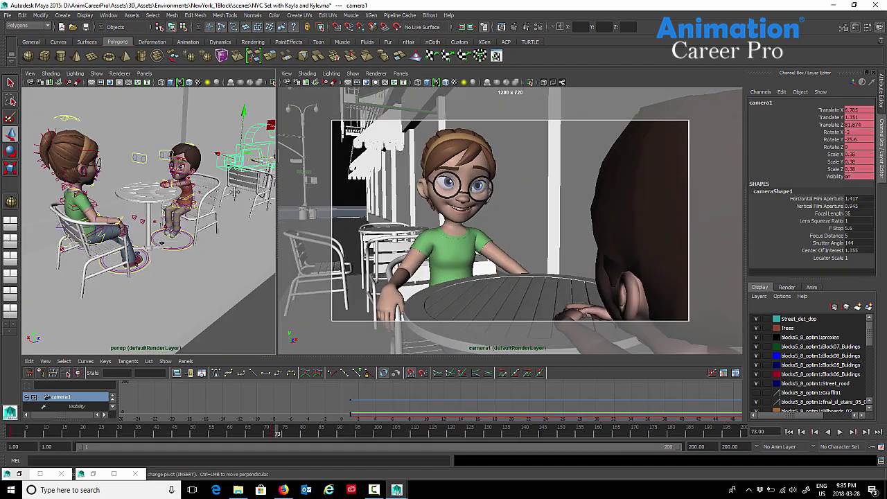
{"action": "middle_click_drag", "start_coordinate": [234, 192], "coordinate": [217, 211], "text": "alt"}
{"action": "key", "text": "s"}
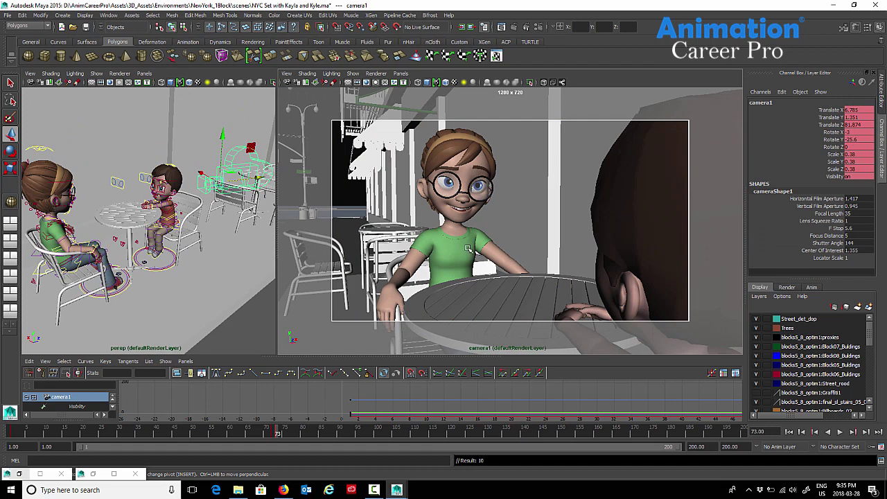
- Key camera1 at frame 114, facing the boy over the girl's shoulder, with Translate X 6.804, Y 1.539, Z 79.564 and Rotate Y -154
{"action": "mouse_move", "coordinate": [288, 427]}
{"action": "left_mouse_down"}
{"action": "mouse_move", "coordinate": [340, 425]}
{"action": "mouse_move", "coordinate": [276, 446]}
{"action": "mouse_move", "coordinate": [315, 448]}
{"action": "mouse_move", "coordinate": [277, 462]}
{"action": "left_mouse_up"}
{"action": "key", "text": "alt+v"}
{"action": "key", "text": "alt+v"}
{"action": "left_click_drag", "start_coordinate": [460, 254], "coordinate": [590, 265], "text": "alt"}
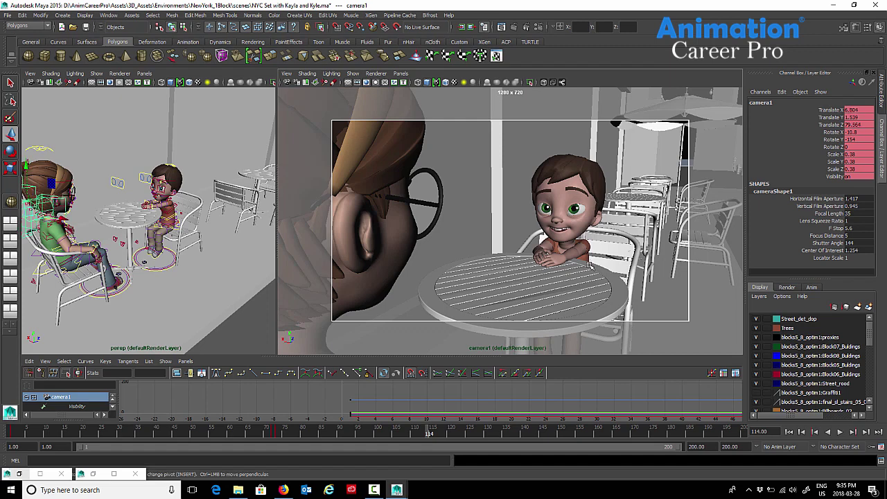
{"action": "key", "text": "s"}
- Enlarge the camera1 view to full size, play the opening of the shot and stop playback at frame 31
{"action": "key", "text": "space"}
{"action": "left_click", "coordinate": [839, 432]}
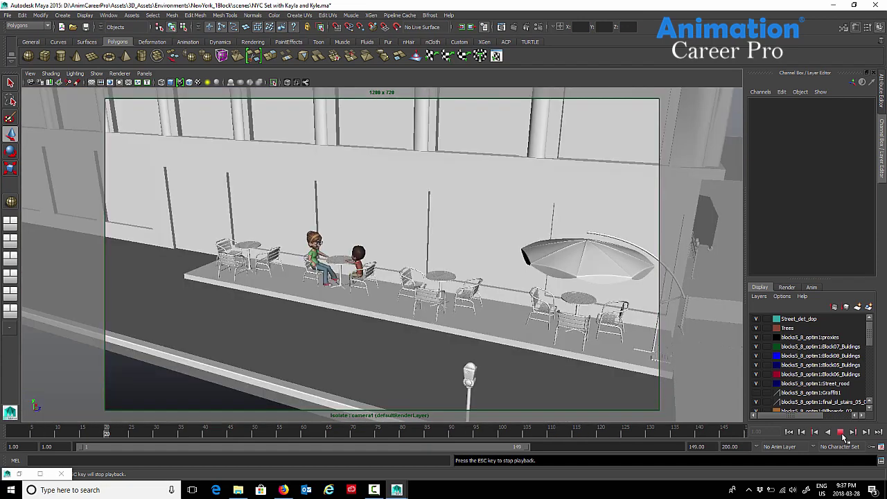
{"action": "left_click", "coordinate": [840, 432]}
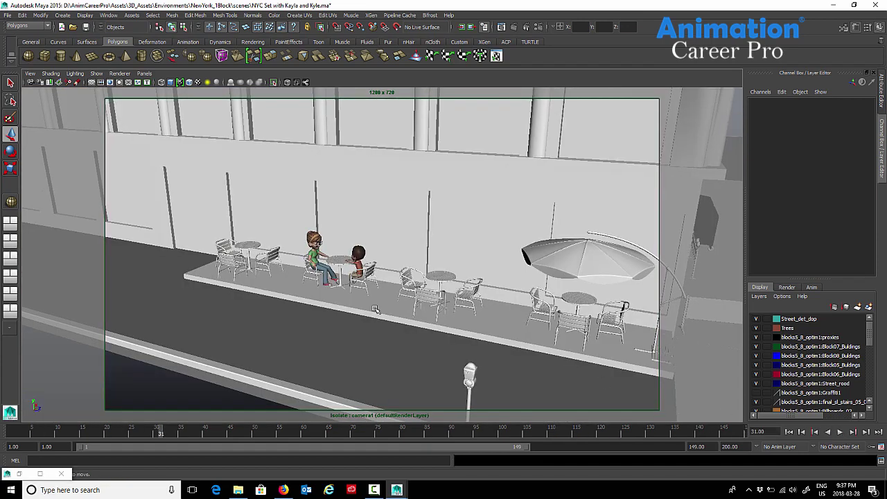
- Select camera1, enlarge the Graph Editor and frame the Translate X curve between frames 1 and 72
{"action": "key", "text": "space"}
{"action": "left_click", "coordinate": [239, 201]}
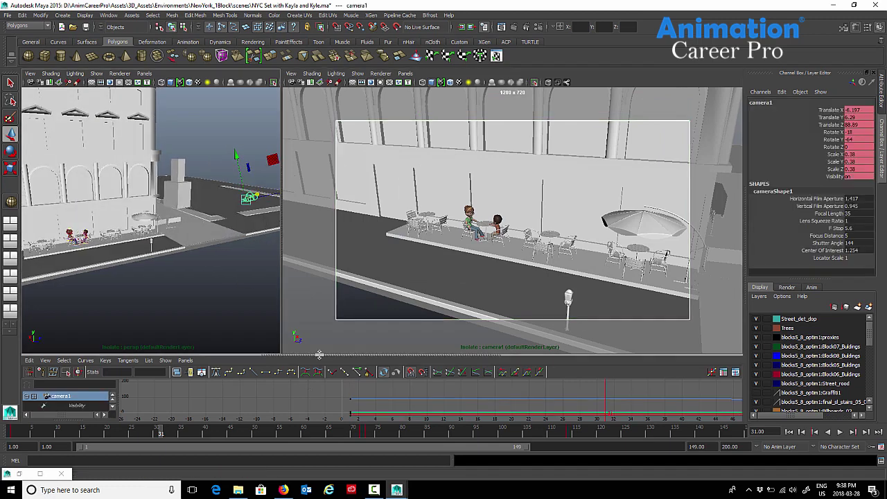
{"action": "left_click_drag", "start_coordinate": [350, 354], "coordinate": [354, 243]}
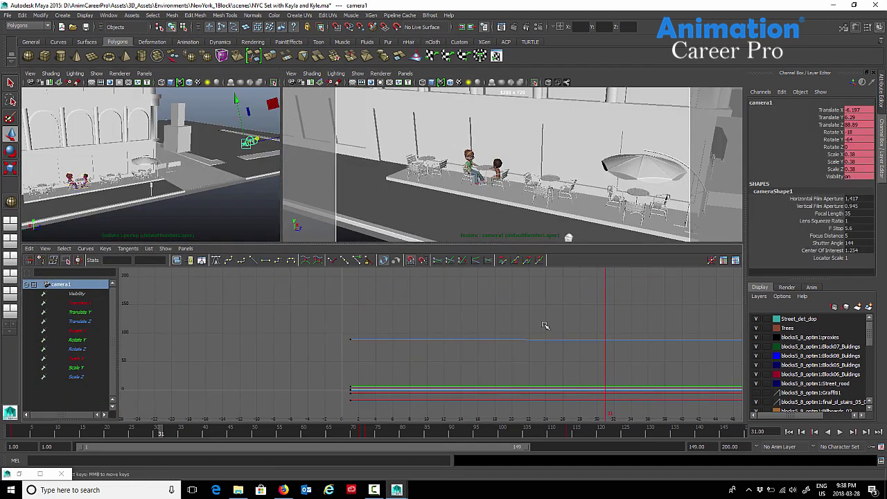
{"action": "right_click_drag", "start_coordinate": [545, 325], "coordinate": [385, 360], "text": "alt+shift"}
{"action": "middle_click_drag", "start_coordinate": [385, 359], "coordinate": [376, 304], "text": "alt"}
{"action": "right_click_drag", "start_coordinate": [376, 305], "coordinate": [376, 333], "text": "alt+shift"}
{"action": "left_click", "coordinate": [79, 303]}
{"action": "key", "text": "f"}
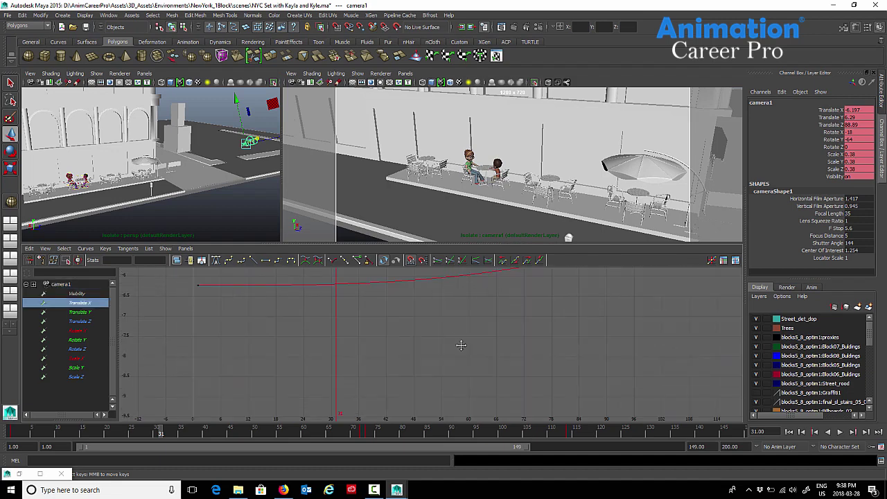
{"action": "middle_click_drag", "start_coordinate": [454, 278], "coordinate": [473, 374], "text": "alt"}
{"action": "right_click_drag", "start_coordinate": [473, 374], "coordinate": [473, 350], "text": "alt+shift"}
{"action": "middle_click_drag", "start_coordinate": [446, 377], "coordinate": [464, 314], "text": "alt"}
{"action": "right_click_drag", "start_coordinate": [463, 314], "coordinate": [459, 323], "text": "alt"}
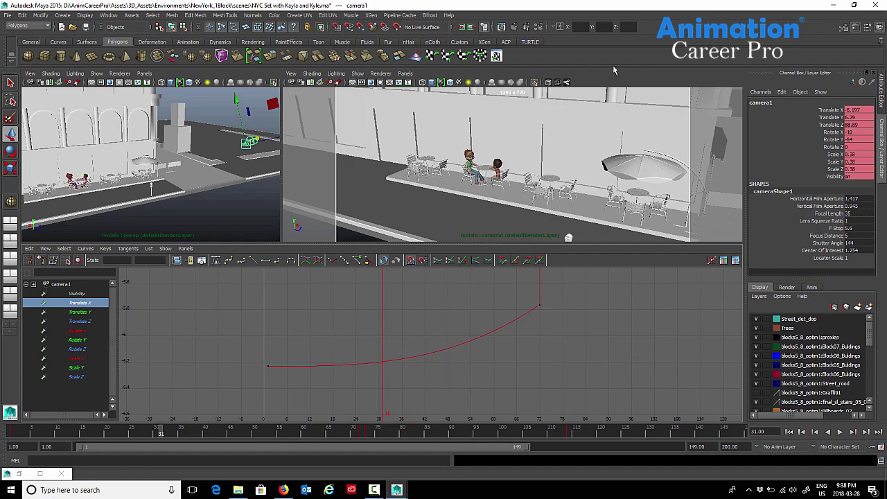
- Play back the camera move in the full-size camera1 view and scrub the opening shot to frame 56
{"action": "middle_click", "coordinate": [593, 182]}
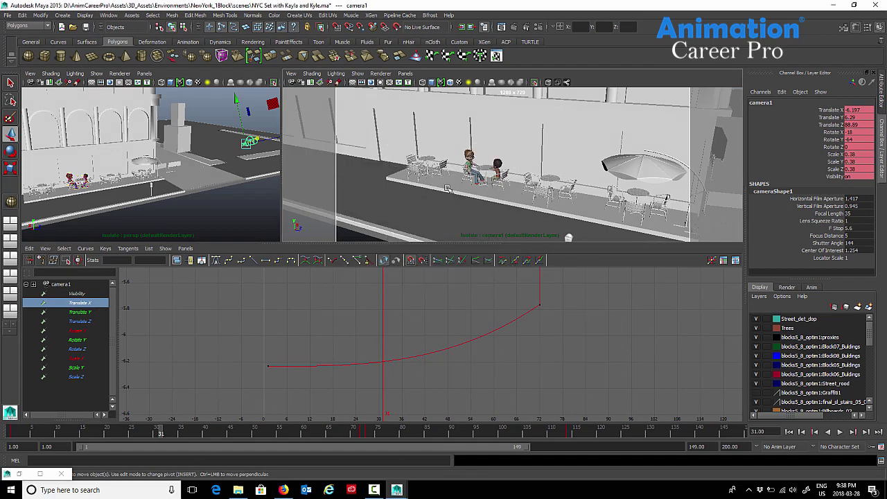
{"action": "key", "text": "space"}
{"action": "left_click", "coordinate": [839, 432]}
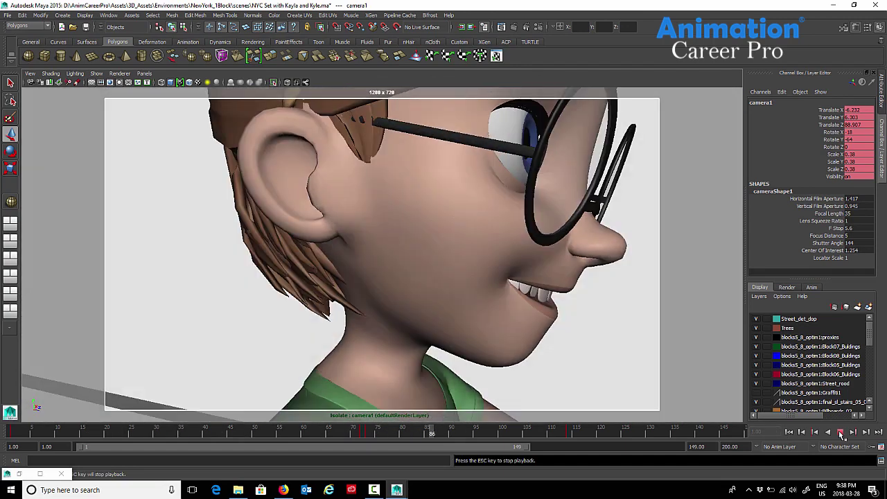
{"action": "left_click", "coordinate": [839, 432]}
{"action": "left_click_drag", "start_coordinate": [257, 431], "coordinate": [284, 445]}
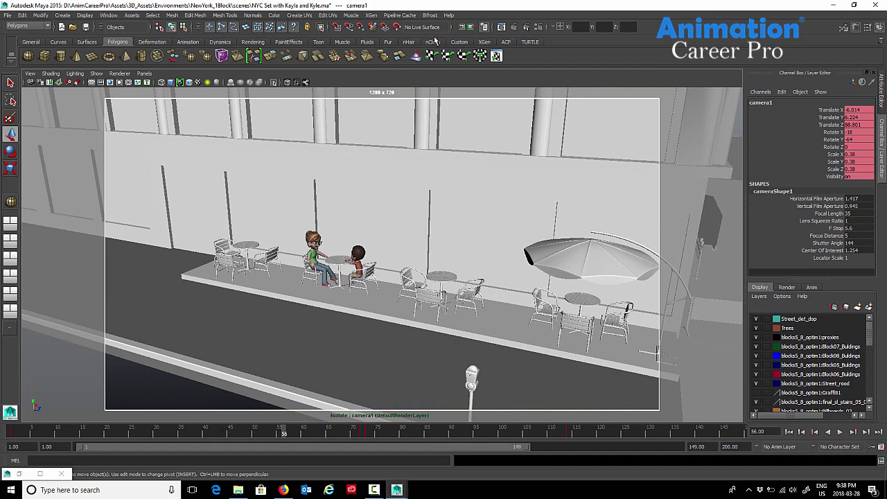
- Enlarge the Graph Editor to full size and give camera1's Translate X keys at frames 1 and 72 linear tangents
{"action": "key", "text": "space"}
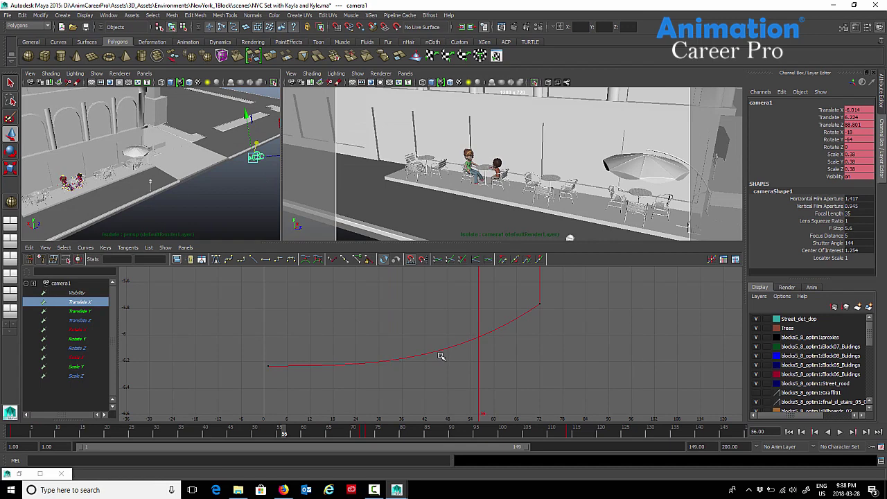
{"action": "key", "text": "space"}
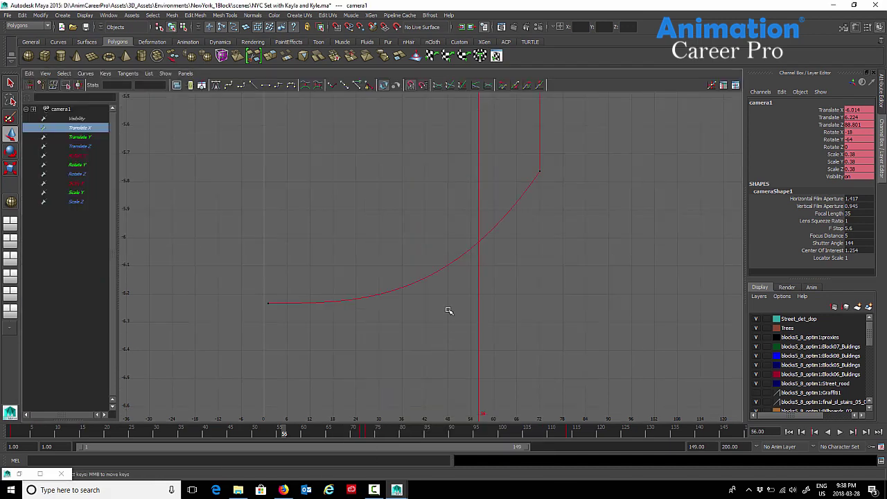
{"action": "left_click", "coordinate": [269, 300]}
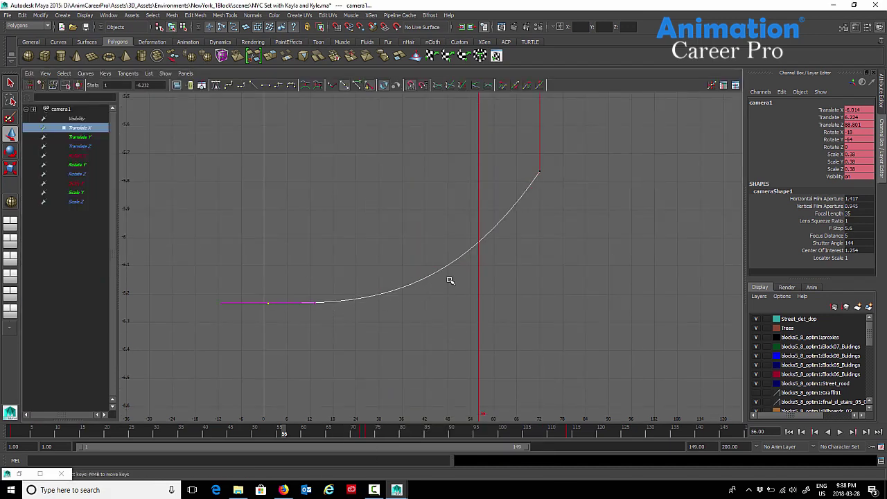
{"action": "right_click_drag", "start_coordinate": [556, 195], "coordinate": [553, 202], "text": "alt+shift"}
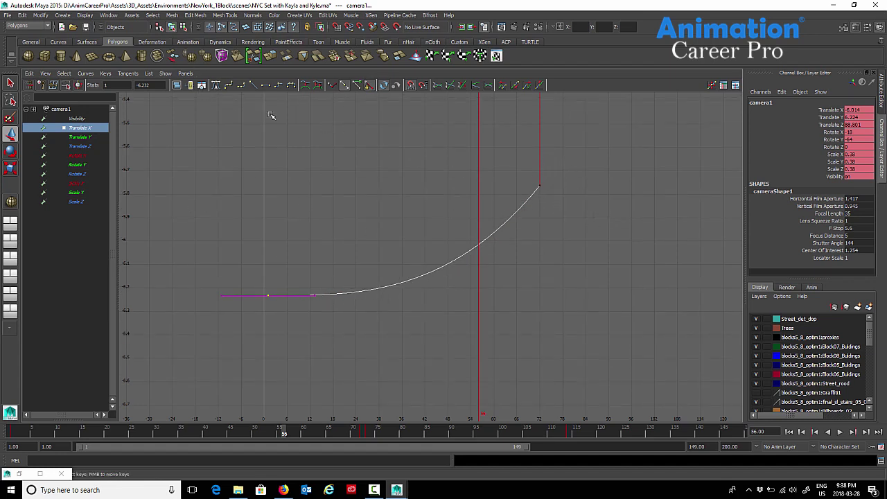
{"action": "left_click", "coordinate": [546, 187]}
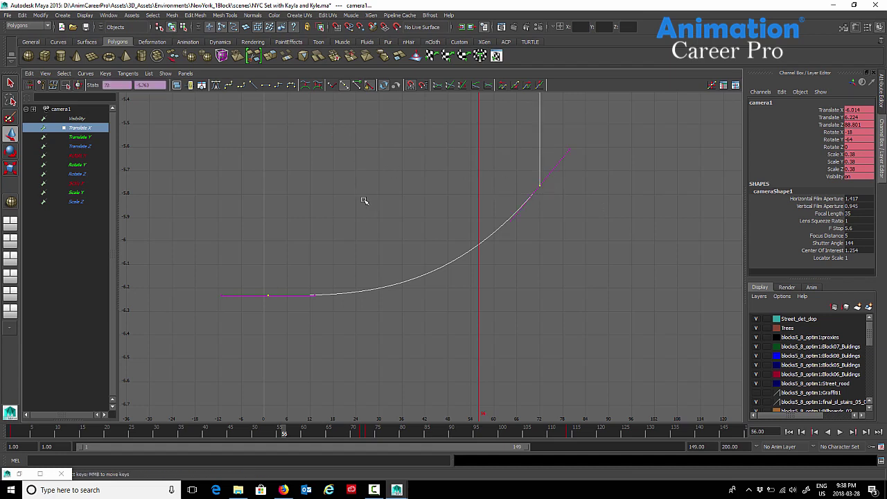
{"action": "left_click_drag", "start_coordinate": [211, 148], "coordinate": [568, 352]}
{"action": "left_click", "coordinate": [254, 88]}
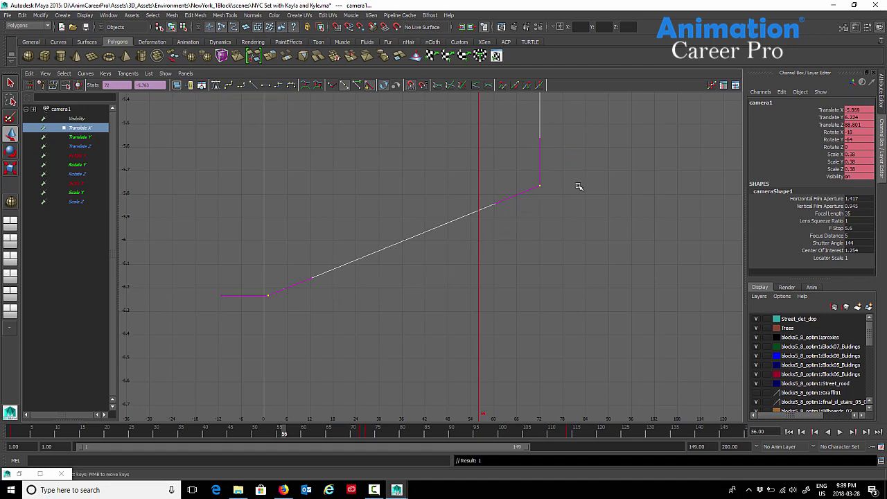
- Give camera1's Translate Y keys at frames 1 and 72 linear tangents
{"action": "left_click", "coordinate": [98, 138]}
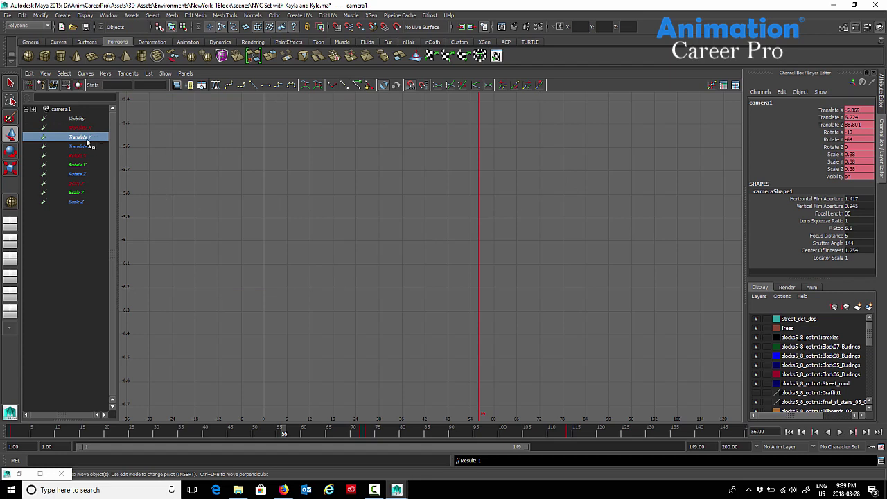
{"action": "key", "text": "f"}
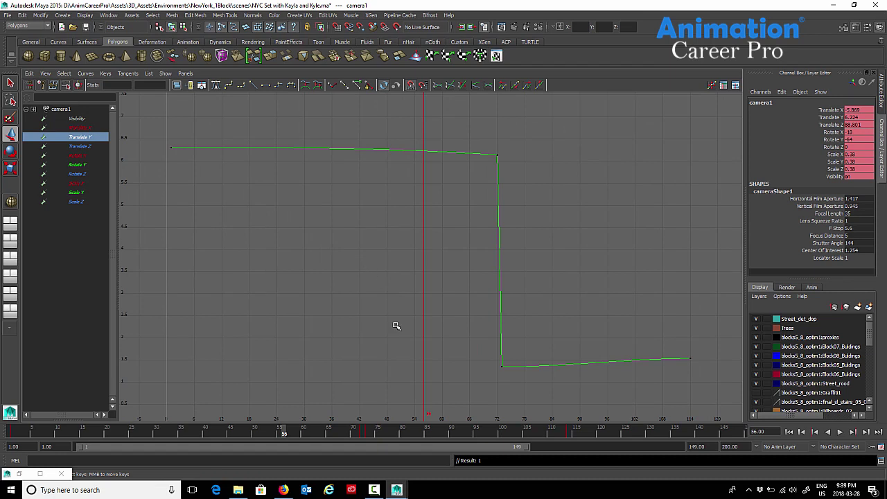
{"action": "left_click_drag", "start_coordinate": [157, 123], "coordinate": [593, 208]}
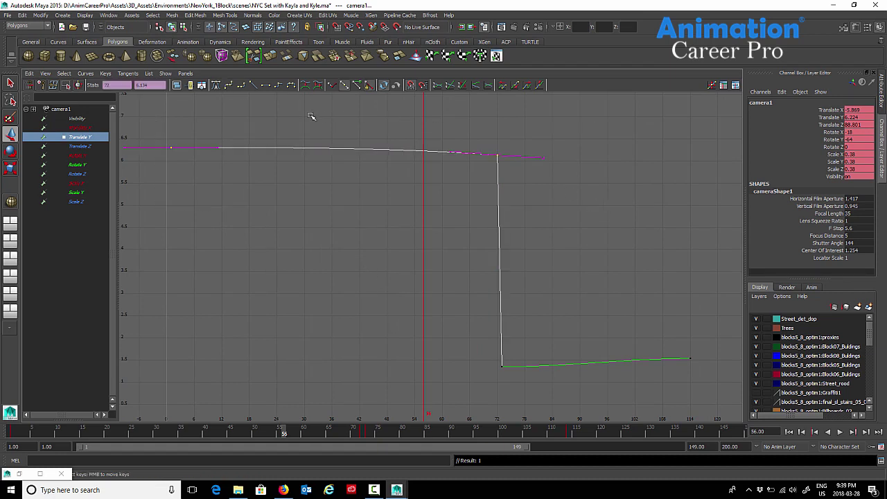
{"action": "left_click", "coordinate": [254, 86]}
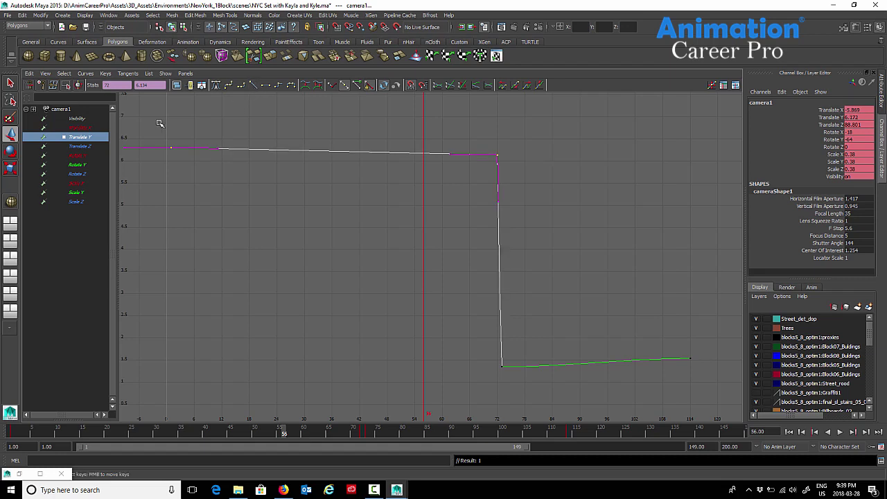
- Apply linear tangents to camera1's Translate Z keys at frames 1 and 72
{"action": "left_click", "coordinate": [92, 146]}
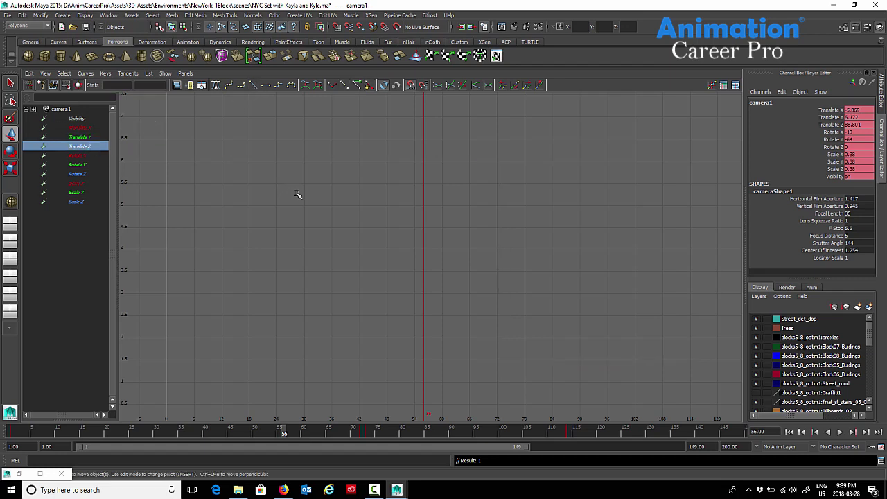
{"action": "key", "text": "f"}
{"action": "left_click_drag", "start_coordinate": [161, 130], "coordinate": [533, 173]}
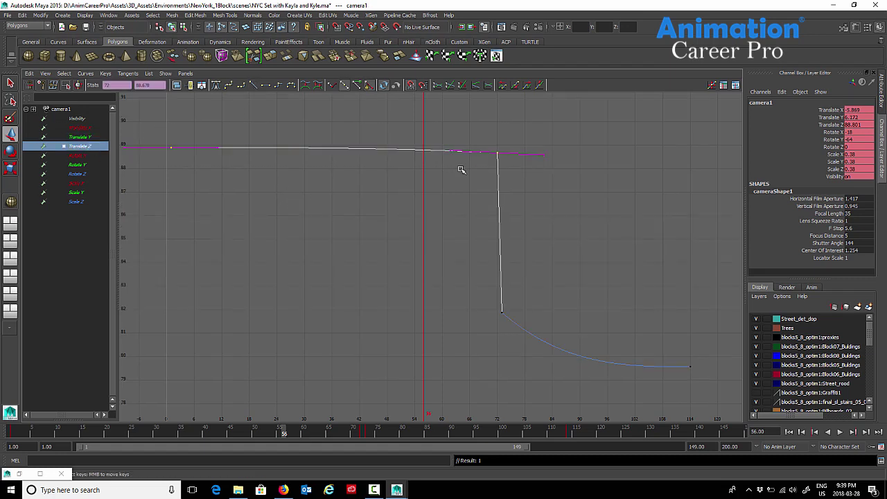
{"action": "left_click", "coordinate": [262, 86]}
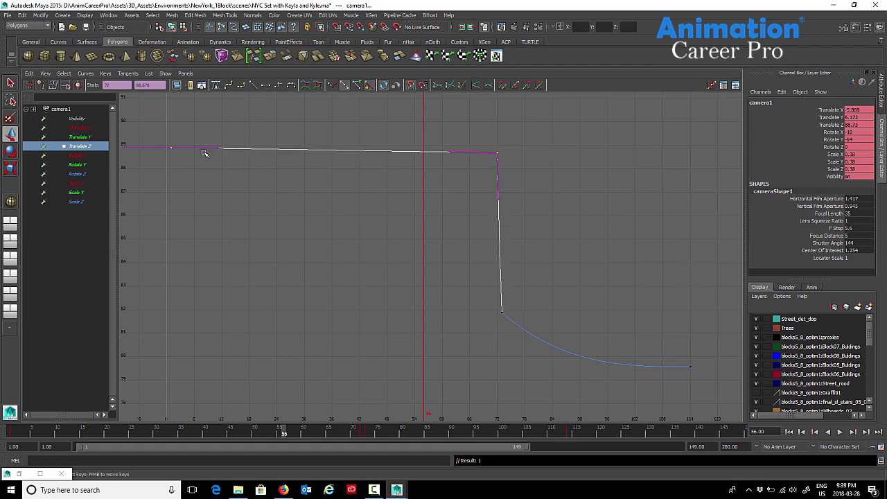
{"action": "right_click", "coordinate": [312, 202]}
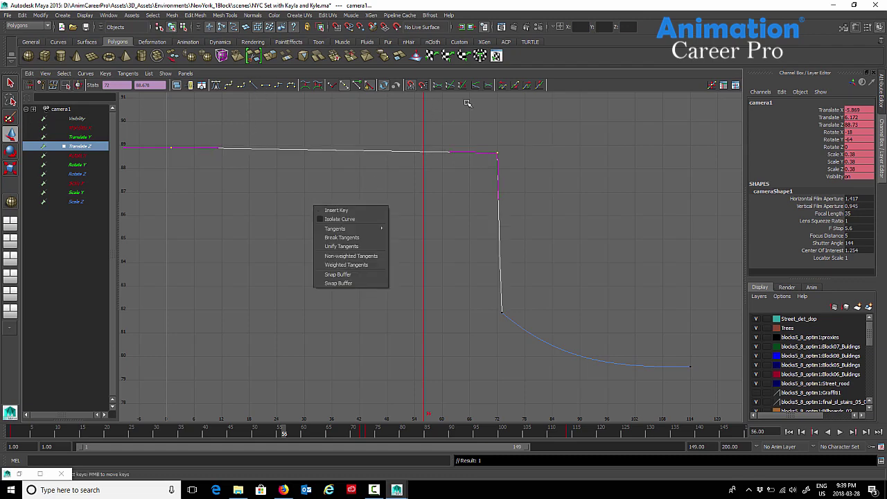
{"action": "left_click", "coordinate": [606, 88]}
- Preview the linear camera move in the full-size camera1 view and scrub to the cut at frame 73
{"action": "key", "text": "space"}
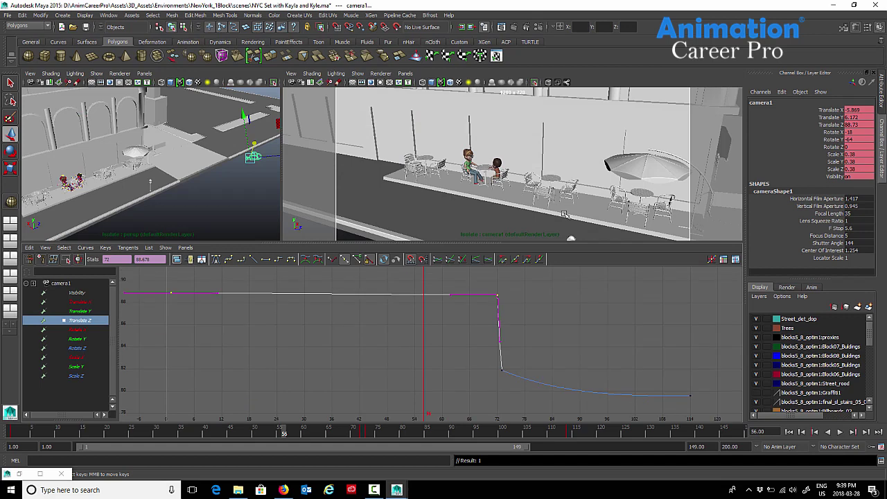
{"action": "key", "text": "space"}
{"action": "left_click", "coordinate": [839, 432]}
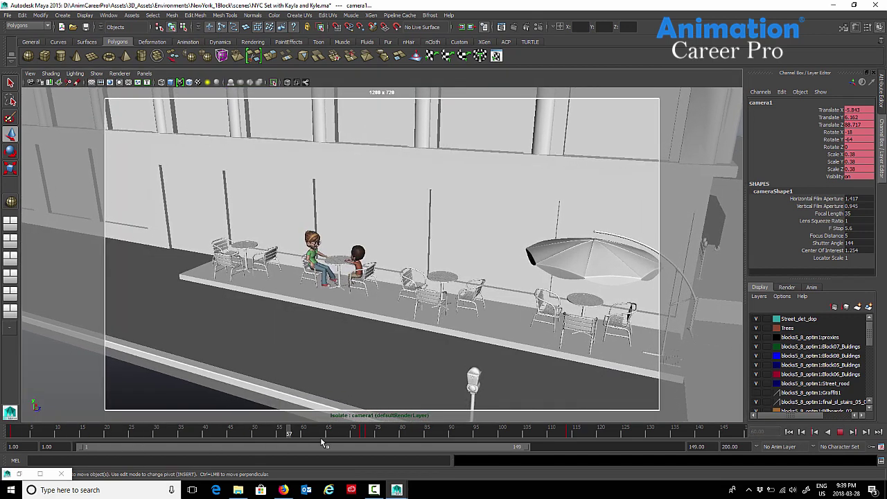
{"action": "left_click_drag", "start_coordinate": [320, 437], "coordinate": [367, 458]}
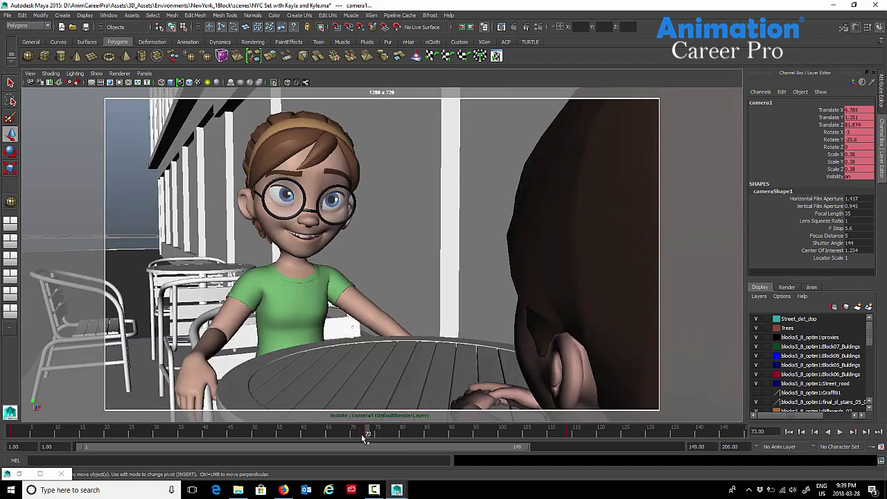
{"action": "left_click", "coordinate": [364, 437]}
{"action": "left_click", "coordinate": [367, 437]}
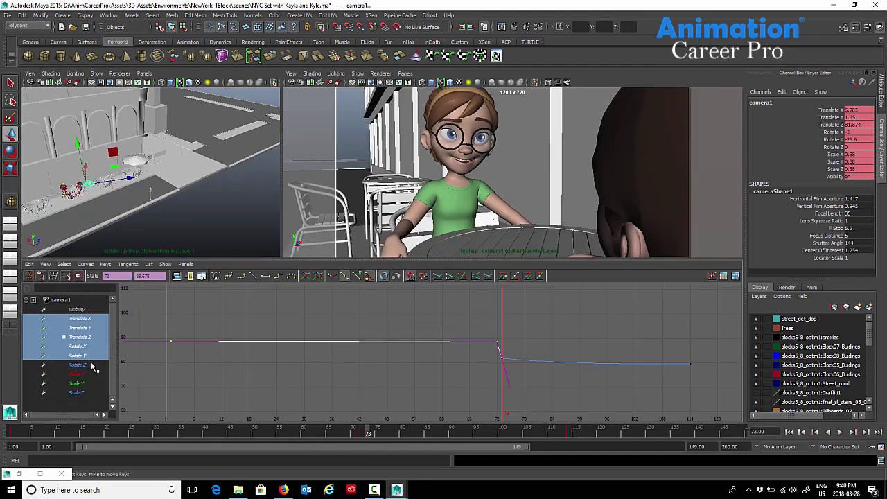
- Display all of camera1's Translate and Rotate curves together in the Graph Editor and undo the last key edit
{"action": "left_click", "coordinate": [92, 364], "text": "ctrl"}
{"action": "key", "text": "f"}
{"action": "key", "text": "ctrl+z"}
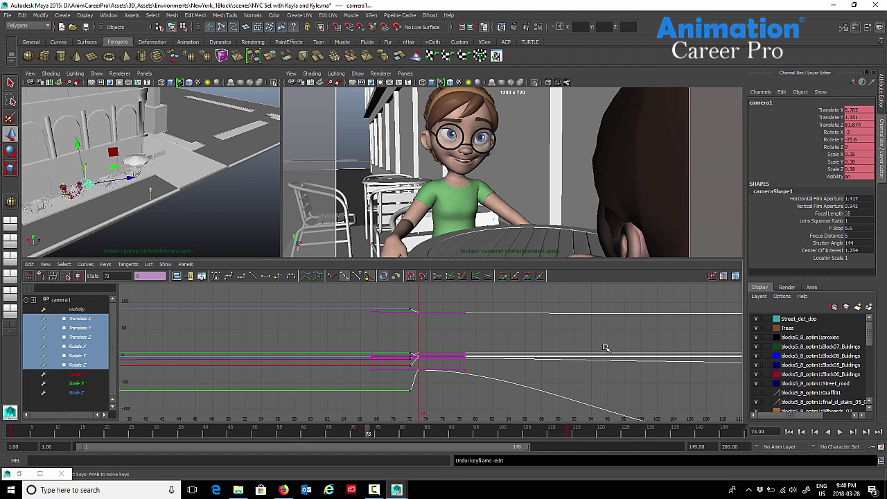
{"action": "scroll", "coordinate": [605, 348], "scroll_direction": "down", "scroll_amount": 3}
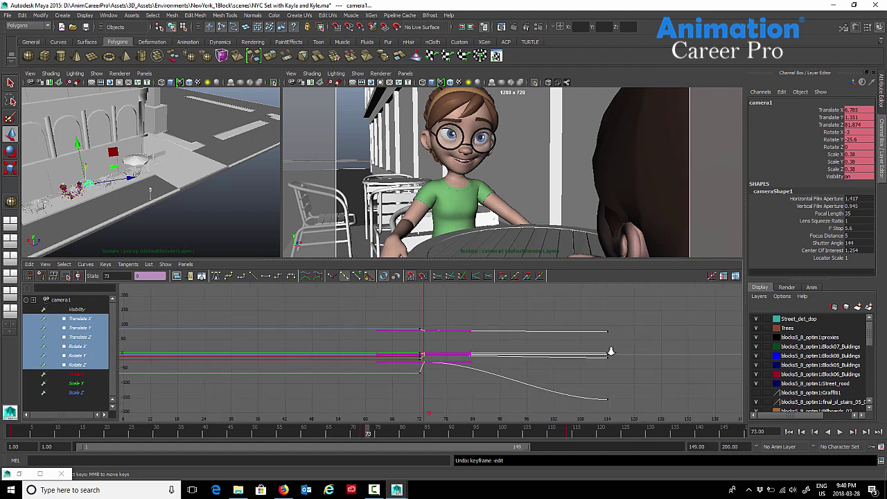
{"action": "middle_click_drag", "start_coordinate": [564, 340], "coordinate": [493, 326], "text": "alt"}
{"action": "scroll", "coordinate": [489, 327], "scroll_direction": "down", "scroll_amount": 6}
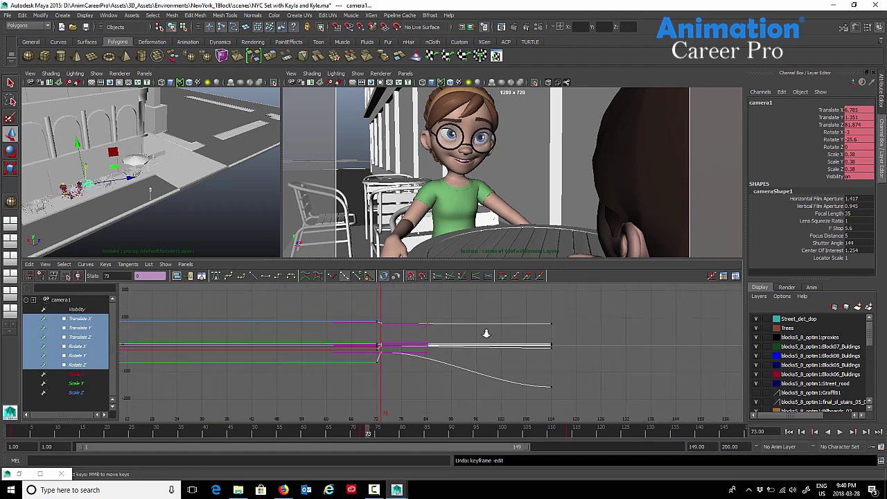
{"action": "left_click_drag", "start_coordinate": [568, 421], "coordinate": [577, 434]}
{"action": "right_click_drag", "start_coordinate": [590, 383], "coordinate": [581, 339], "text": "alt"}
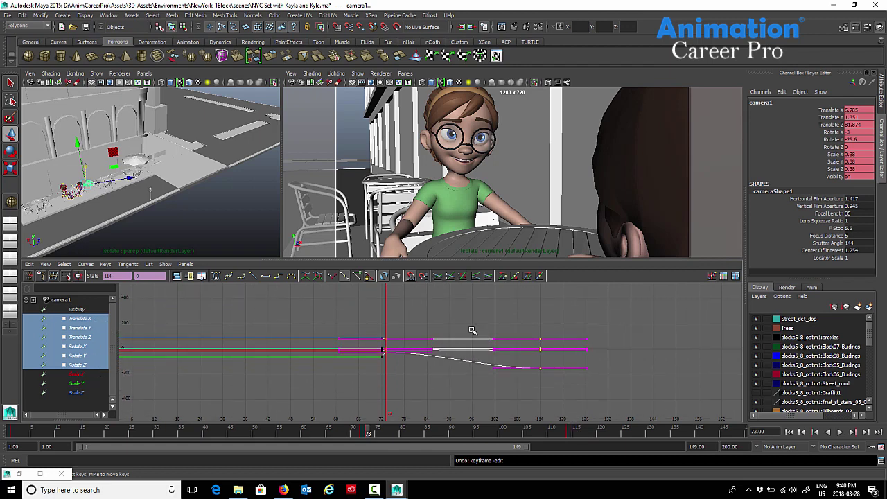
{"action": "key", "text": "z"}
{"action": "scroll", "coordinate": [443, 341], "scroll_direction": "up", "scroll_amount": 3}
{"action": "left_click", "coordinate": [445, 365]}
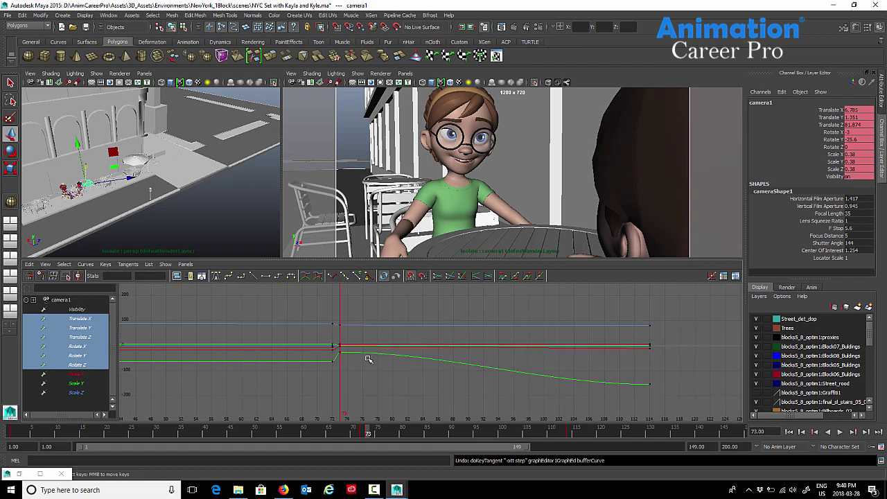
- Give camera1's Translate and Rotate keys at frames 73 and 114 stepped tangents
{"action": "left_click_drag", "start_coordinate": [338, 311], "coordinate": [386, 388]}
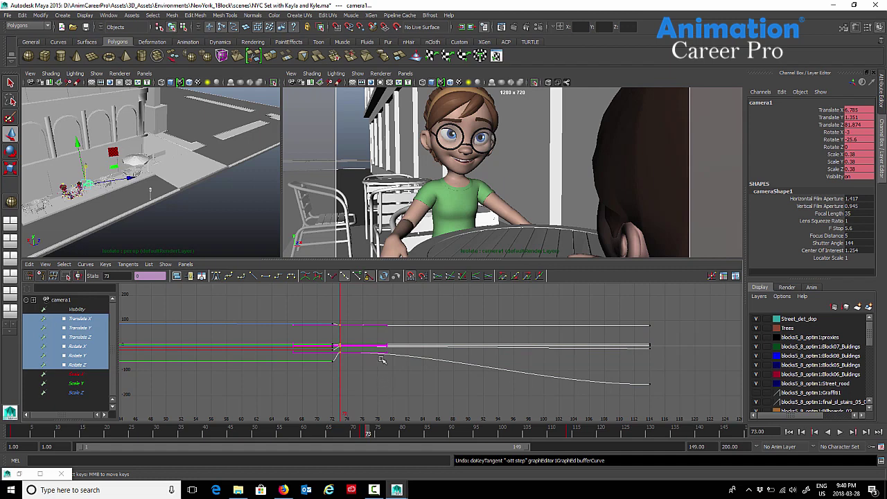
{"action": "left_click_drag", "start_coordinate": [569, 294], "coordinate": [671, 401]}
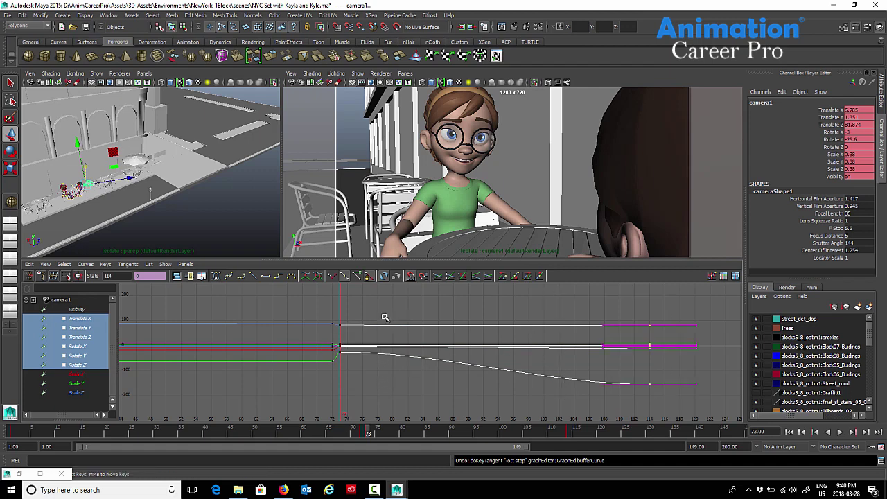
{"action": "left_click_drag", "start_coordinate": [385, 315], "coordinate": [337, 398]}
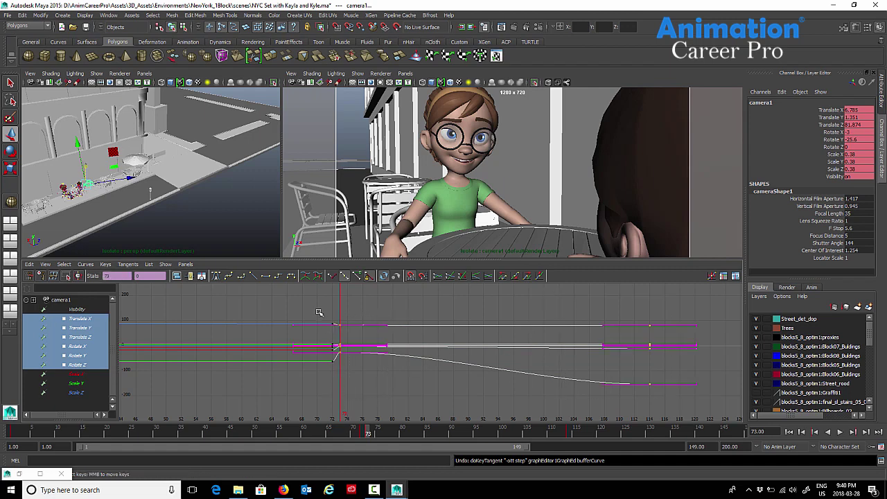
{"action": "left_click", "coordinate": [279, 277]}
{"action": "key", "text": "w"}
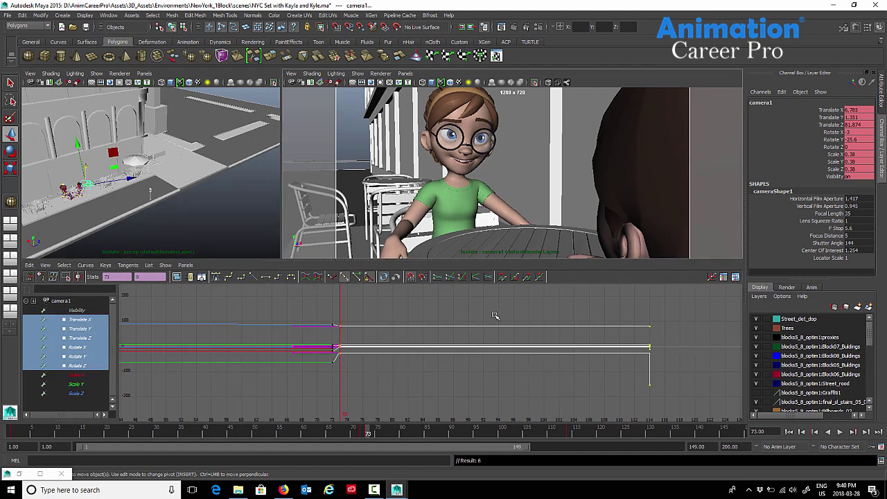
- Inspect the stepped curves from frame 73 to 114 and play the animation from frame 1 in the full-size camera1 view
{"action": "right_click_drag", "start_coordinate": [339, 340], "coordinate": [338, 323], "text": "alt+shift"}
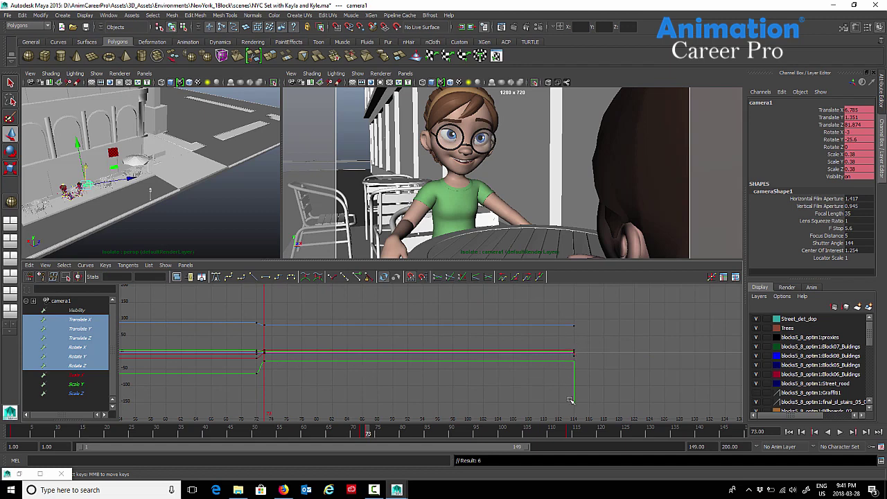
{"action": "left_click_drag", "start_coordinate": [597, 307], "coordinate": [565, 437]}
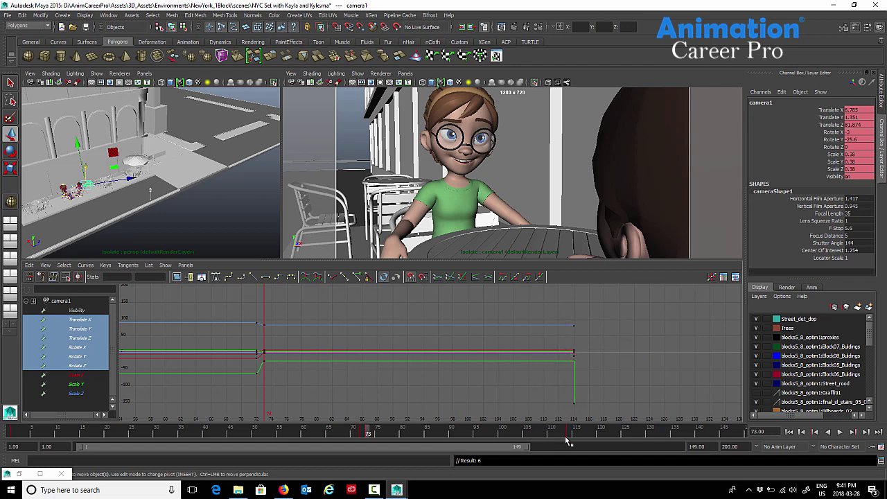
{"action": "key", "text": "space"}
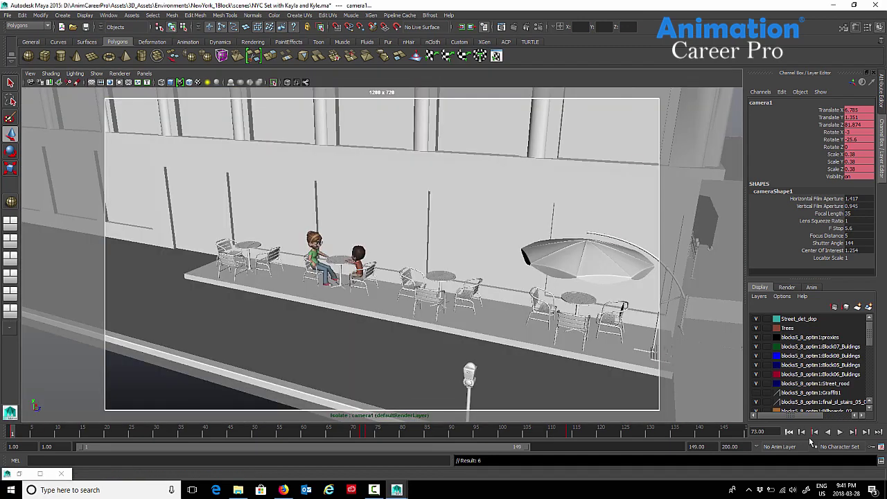
{"action": "left_click", "coordinate": [839, 431]}
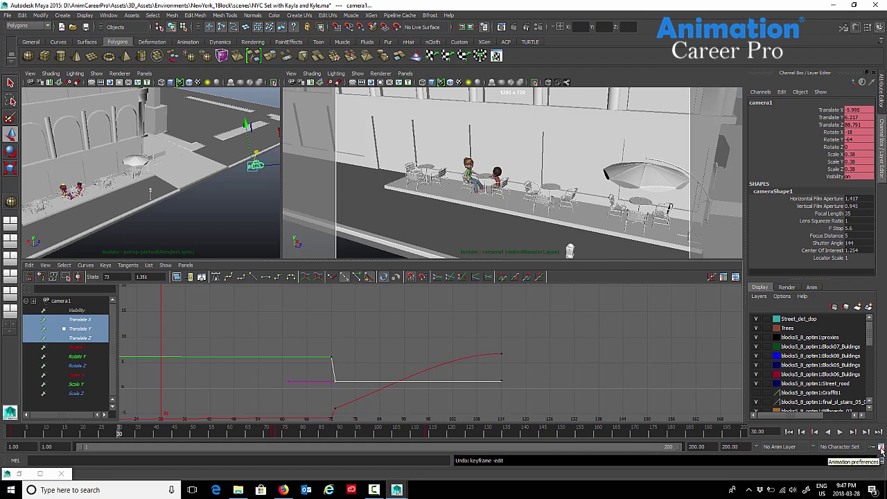
- Open the Animation preferences and examine the tangent types available for the default in tangent
{"action": "left_click", "coordinate": [881, 449]}
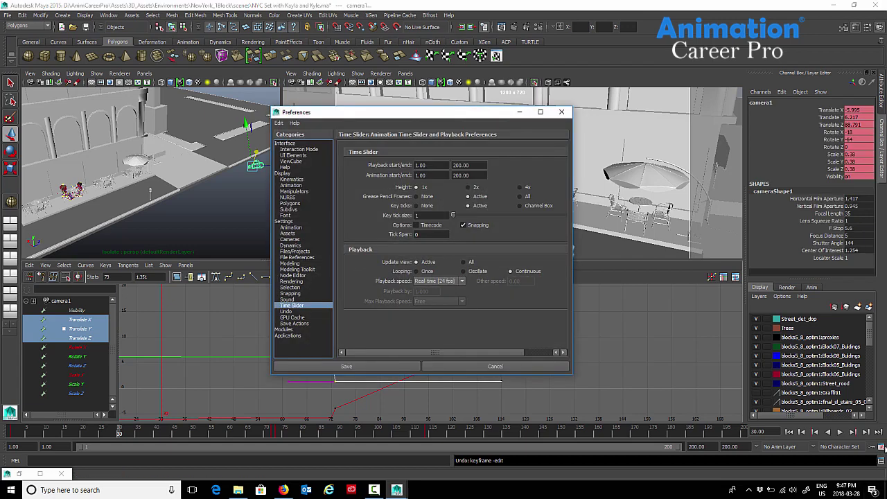
{"action": "left_click", "coordinate": [300, 230]}
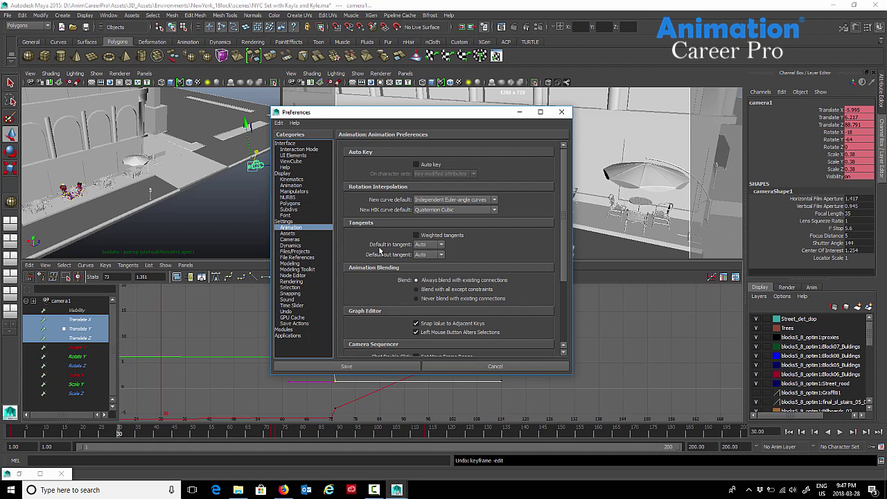
{"action": "left_click", "coordinate": [426, 246]}
{"action": "left_click", "coordinate": [465, 249]}
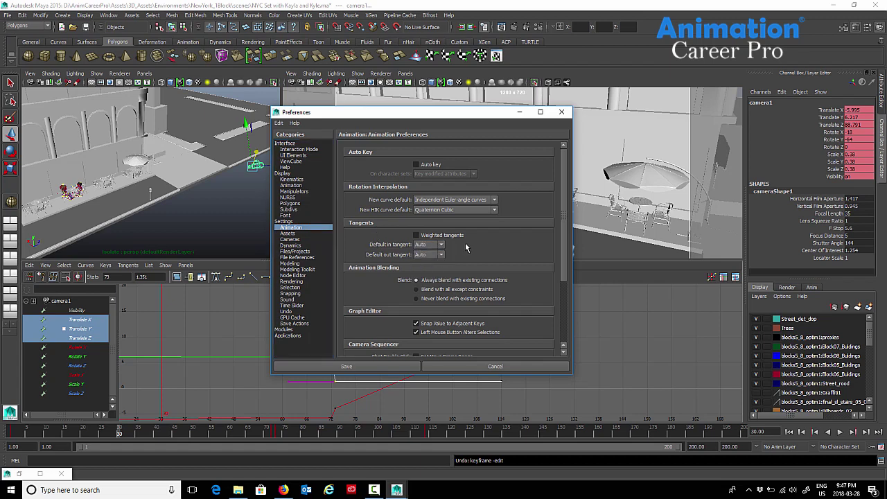
{"action": "left_click", "coordinate": [425, 245]}
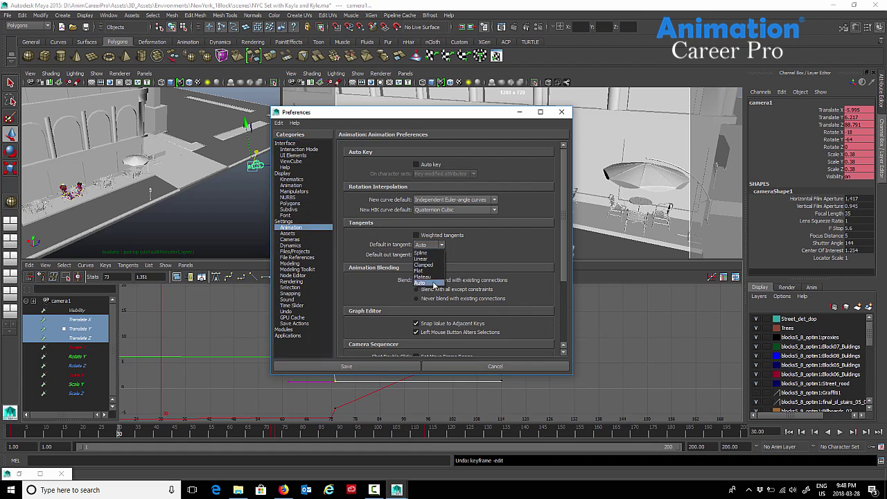
{"action": "left_click", "coordinate": [467, 257]}
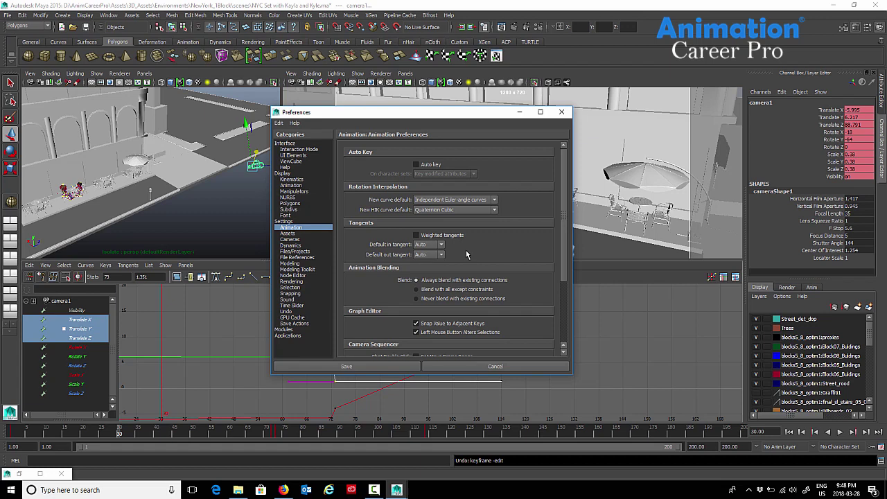